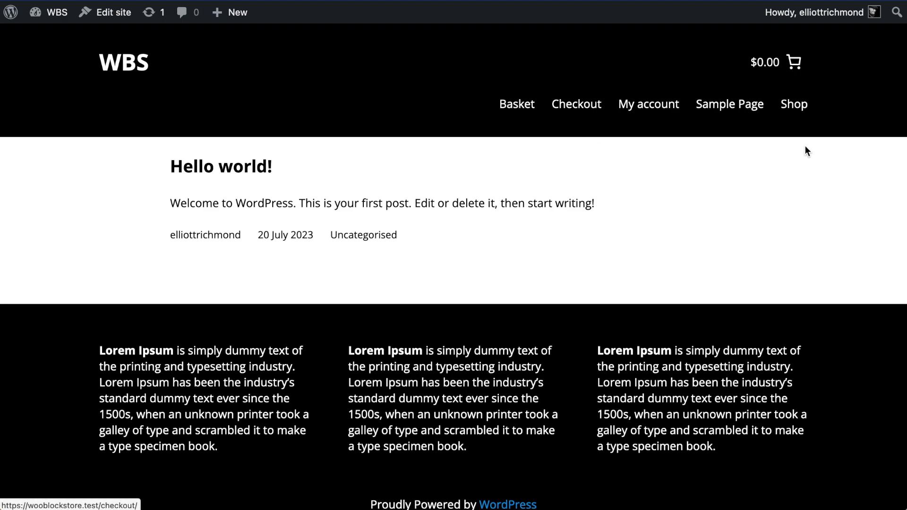
- Open the storefront's Shop page and examine its sorting options, product grid and pagination
{"action": "left_click", "coordinate": [797, 112]}
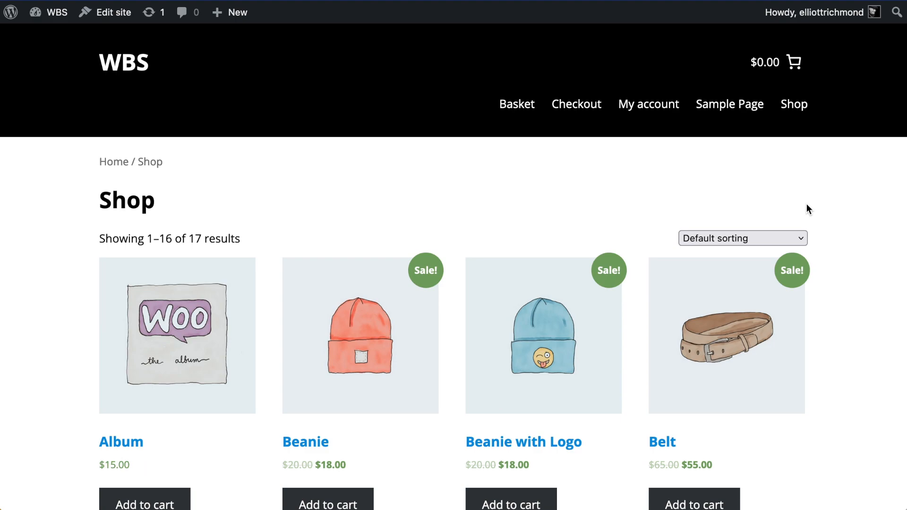
{"action": "left_click", "coordinate": [755, 240]}
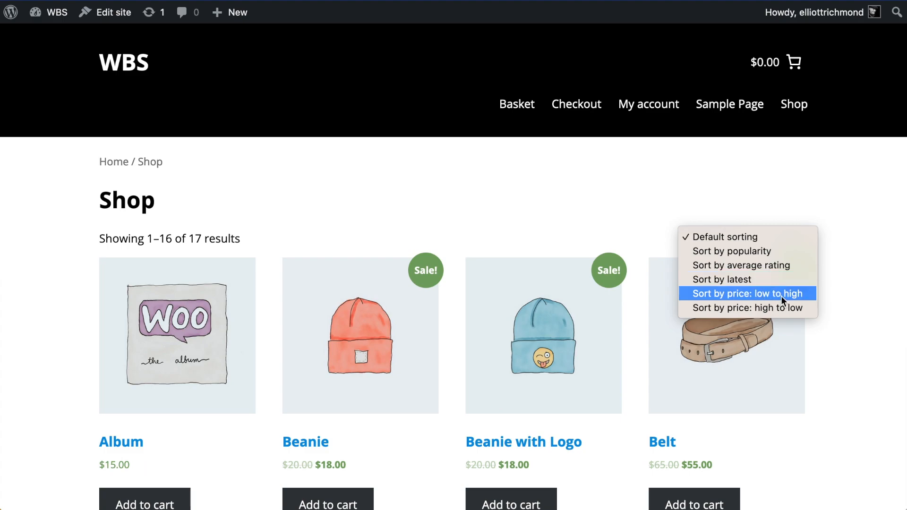
{"action": "left_click", "coordinate": [811, 201]}
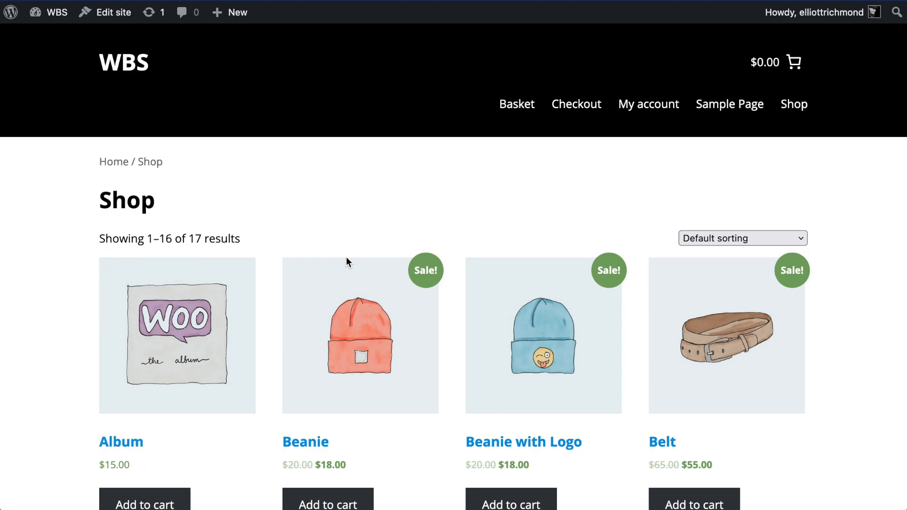
{"action": "scroll", "coordinate": [347, 263], "scroll_direction": "down", "scroll_amount": 10}
{"action": "scroll", "coordinate": [437, 288], "scroll_direction": "up", "scroll_amount": 4}
{"action": "scroll", "coordinate": [438, 287], "scroll_direction": "down", "scroll_amount": 12}
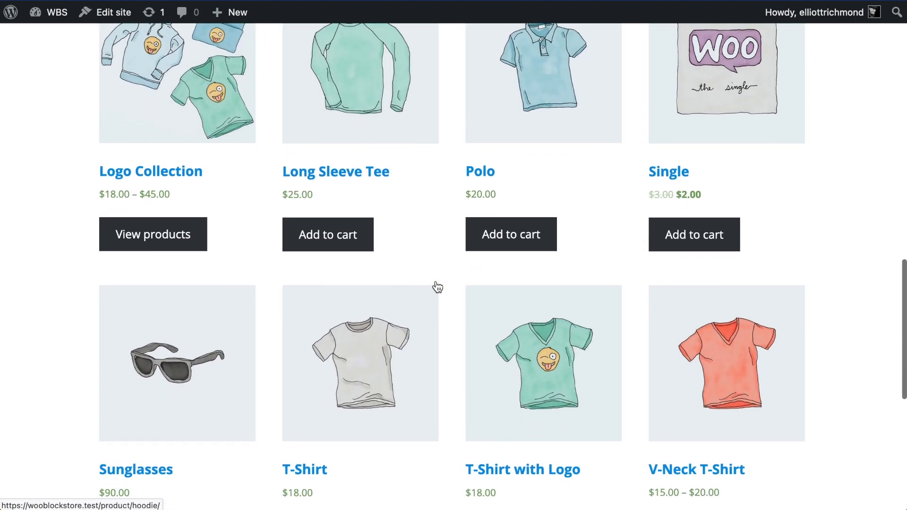
{"action": "scroll", "coordinate": [438, 287], "scroll_direction": "down", "scroll_amount": 5}
{"action": "scroll", "coordinate": [435, 285], "scroll_direction": "up", "scroll_amount": 4}
{"action": "scroll", "coordinate": [435, 287], "scroll_direction": "down", "scroll_amount": 4}
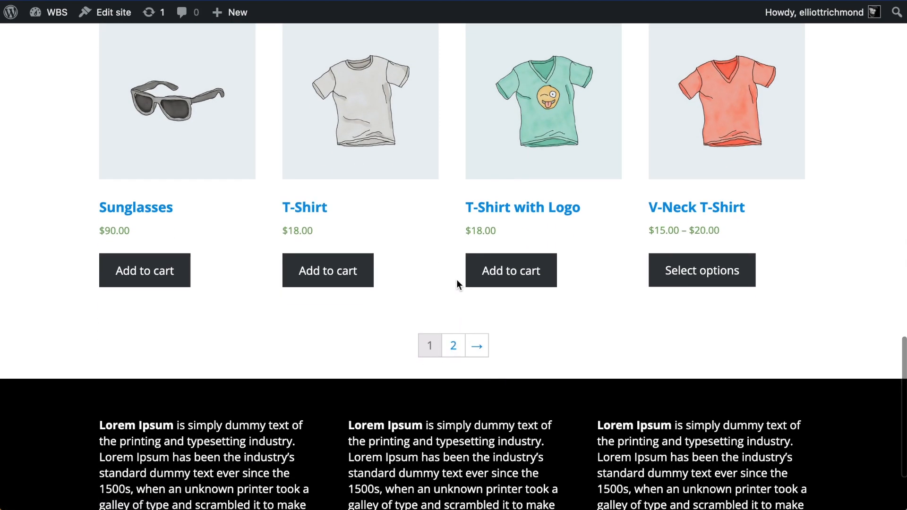
{"action": "scroll", "coordinate": [457, 281], "scroll_direction": "up", "scroll_amount": 15}
{"action": "scroll", "coordinate": [457, 281], "scroll_direction": "up", "scroll_amount": 7}
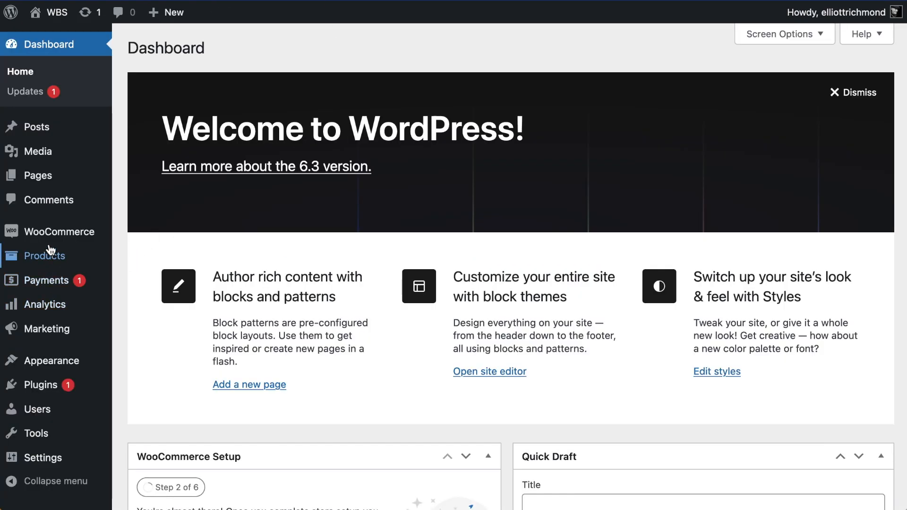
- Go to the WordPress site editor and open the Shop page for editing
{"action": "mouse_move", "coordinate": [46, 367]}
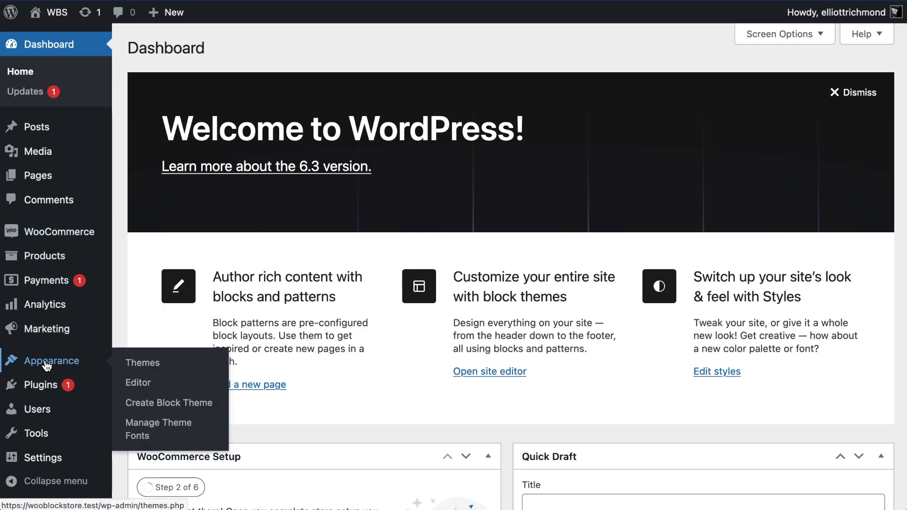
{"action": "left_click", "coordinate": [153, 384]}
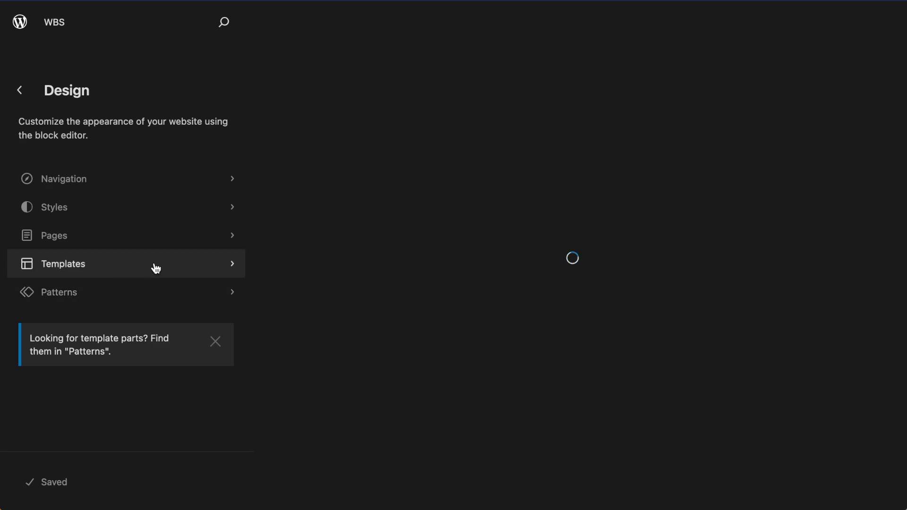
{"action": "left_click", "coordinate": [88, 236]}
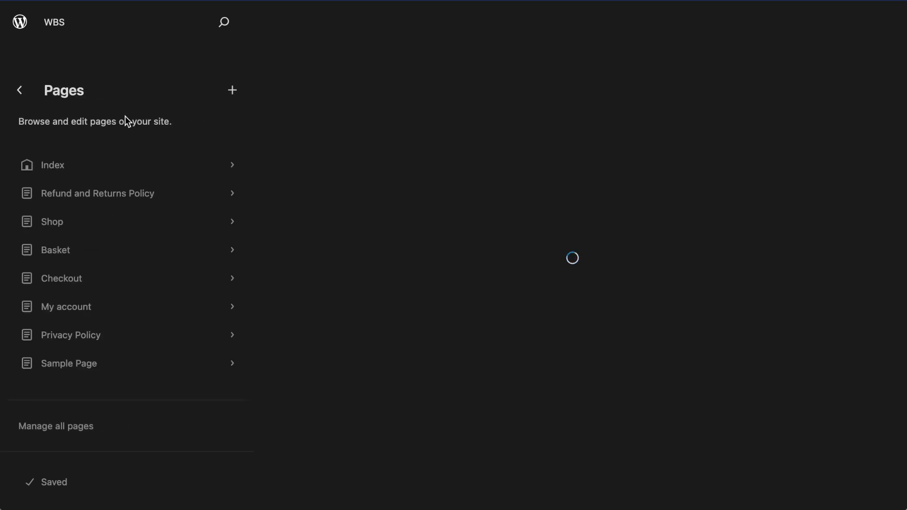
{"action": "left_click", "coordinate": [58, 223]}
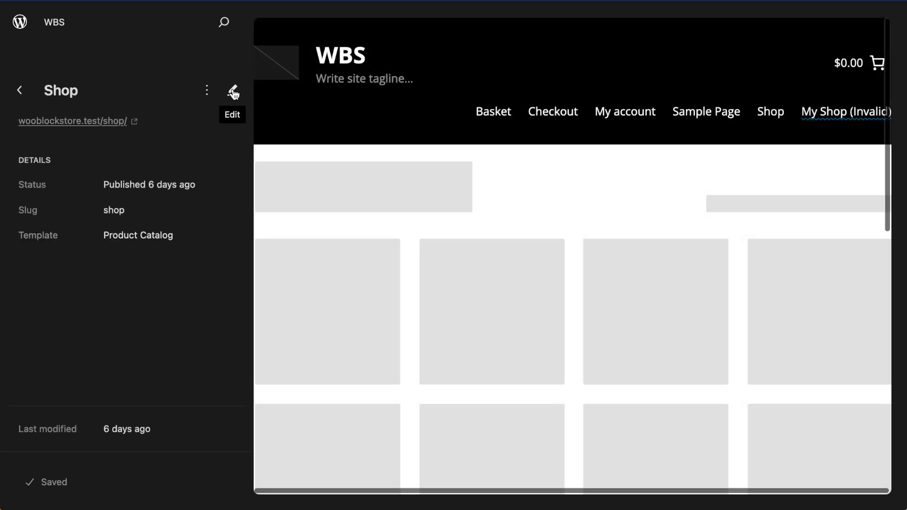
{"action": "left_click", "coordinate": [233, 91]}
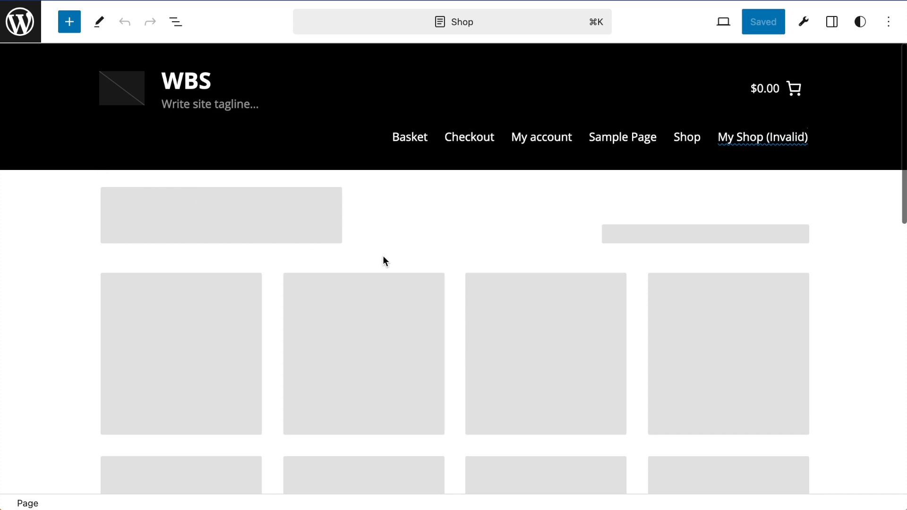
- Enter the Shop page's template from its product grid placeholder and return to the page
{"action": "scroll", "coordinate": [520, 285], "scroll_direction": "down", "scroll_amount": 4}
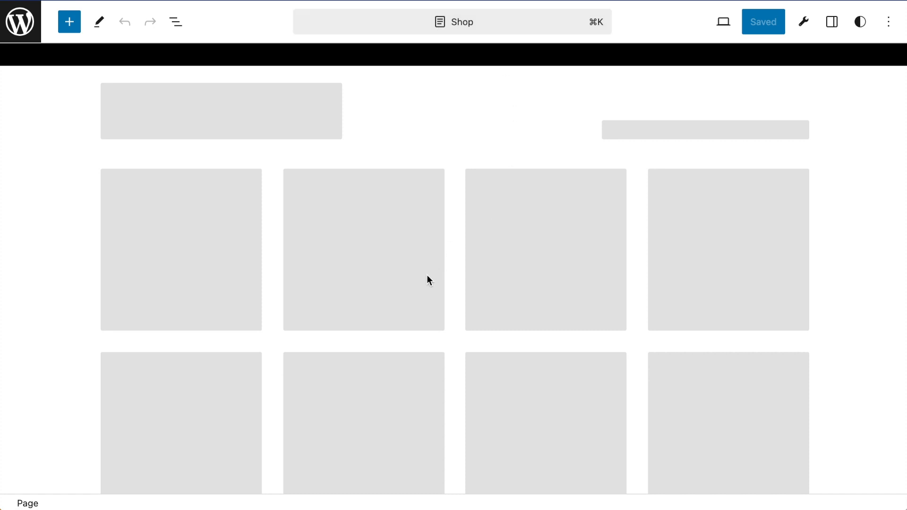
{"action": "scroll", "coordinate": [427, 274], "scroll_direction": "down", "scroll_amount": 2}
{"action": "left_click", "coordinate": [418, 259]}
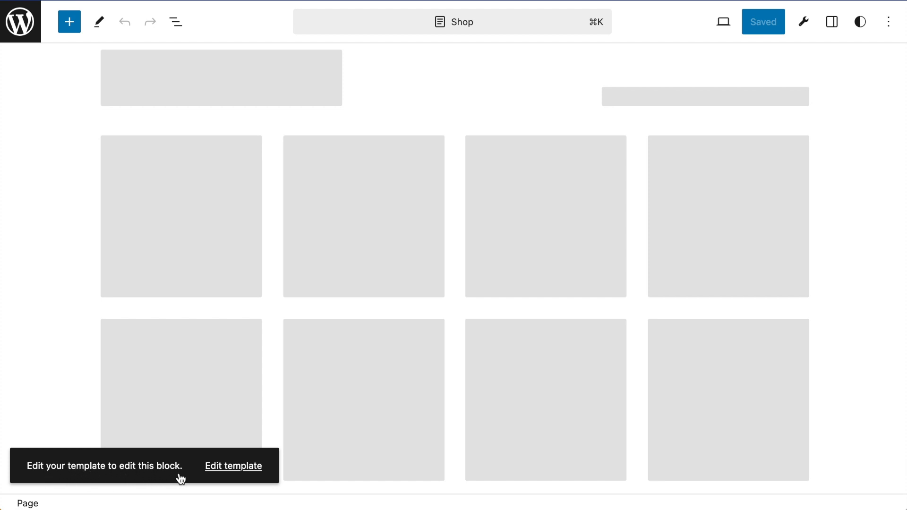
{"action": "left_click", "coordinate": [259, 466]}
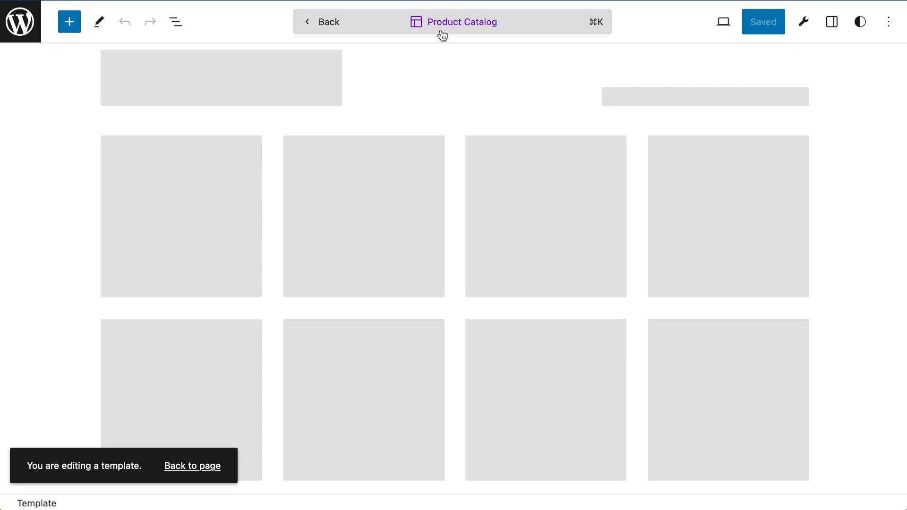
{"action": "left_click", "coordinate": [326, 23]}
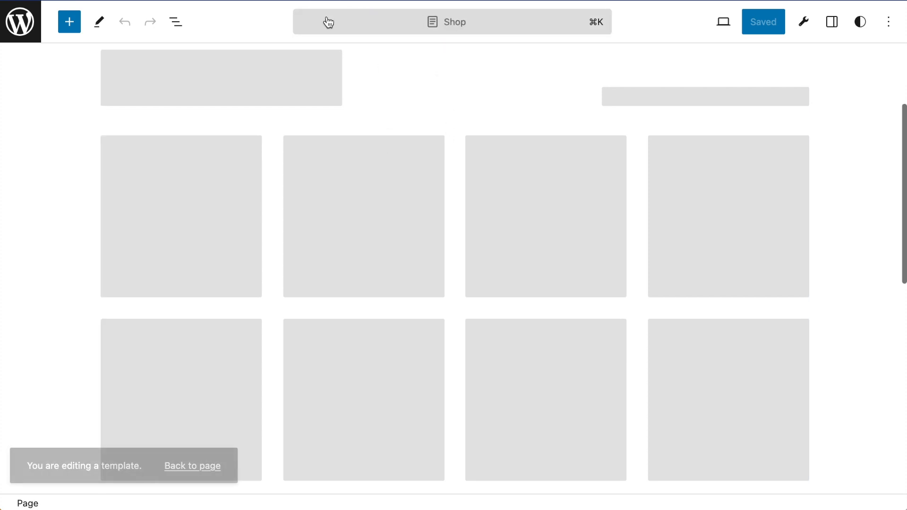
- Leave the Shop page and open the Product Catalog template for editing
{"action": "left_click", "coordinate": [19, 28]}
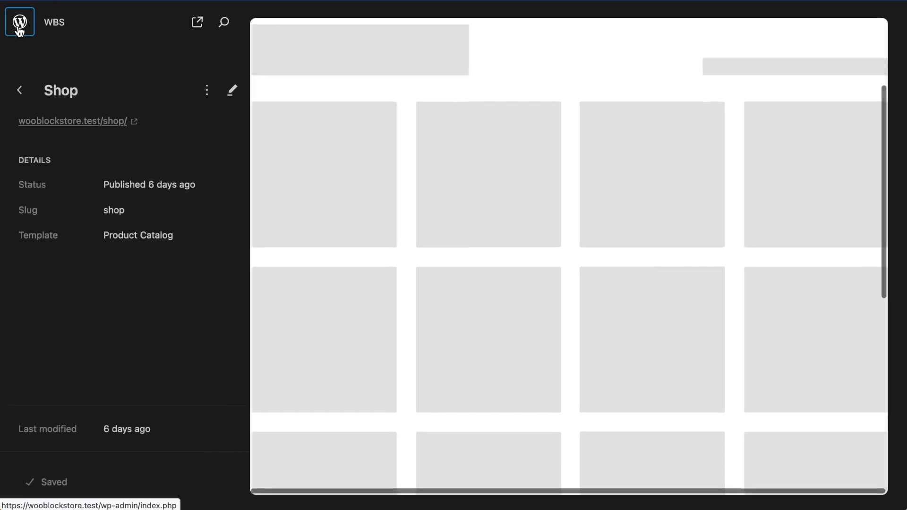
{"action": "left_click", "coordinate": [19, 91]}
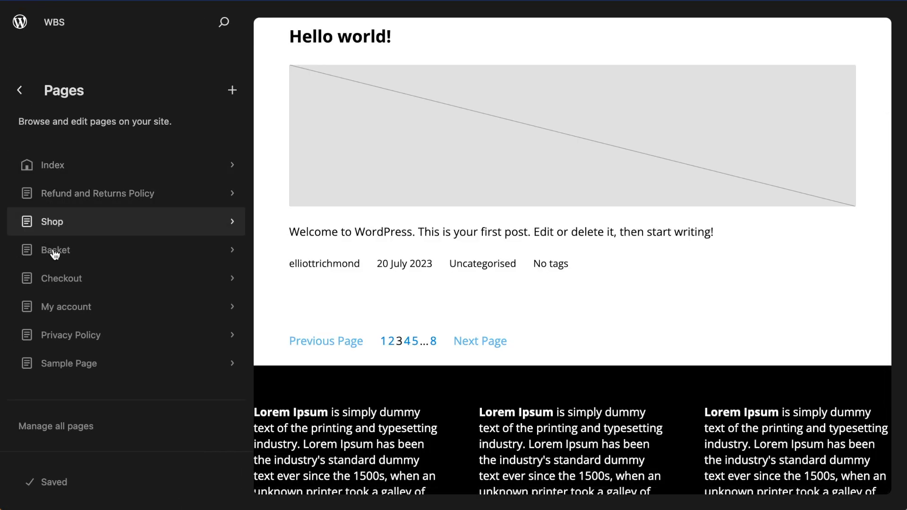
{"action": "left_click", "coordinate": [21, 94]}
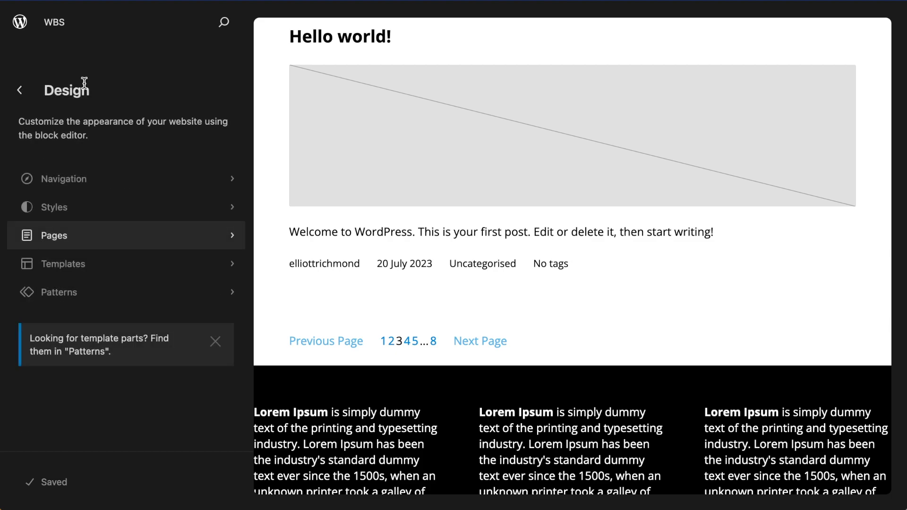
{"action": "left_click", "coordinate": [58, 269]}
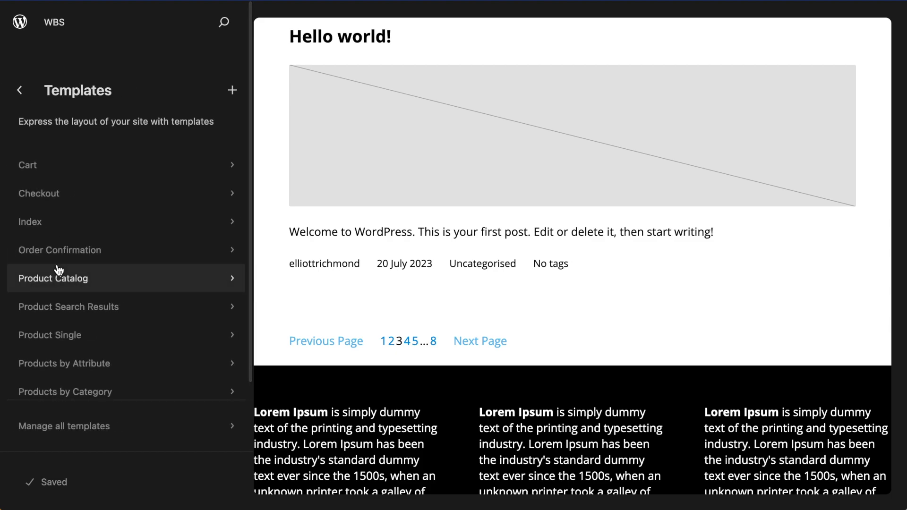
{"action": "left_click", "coordinate": [81, 279]}
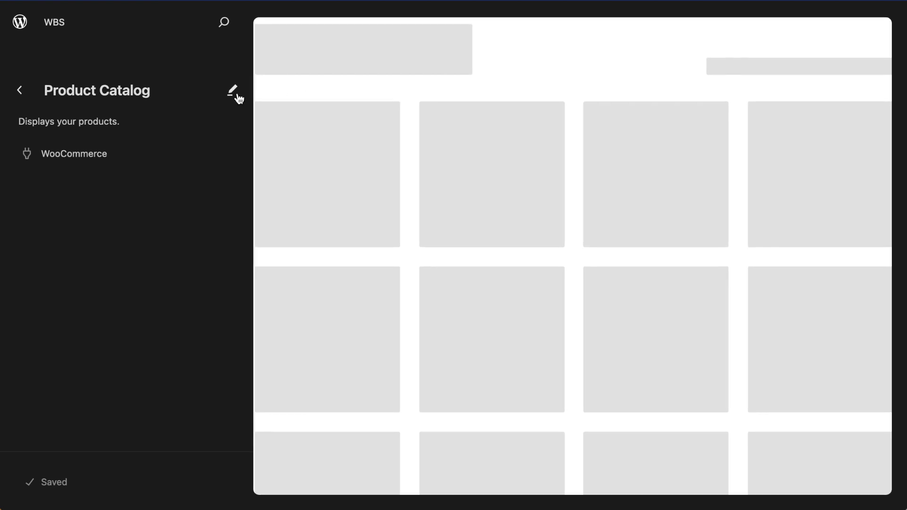
{"action": "left_click", "coordinate": [488, 220]}
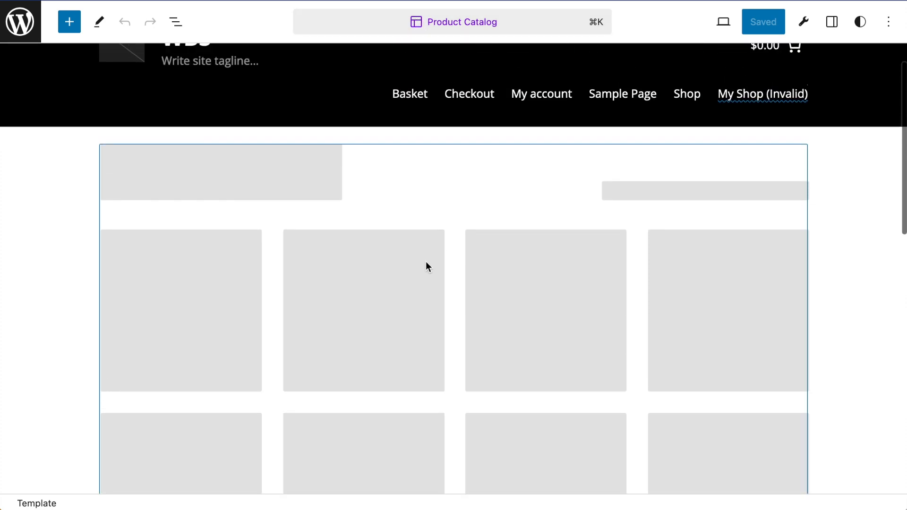
- Transform the WooCommerce product grid placeholder in the template into individual blocks
{"action": "scroll", "coordinate": [501, 285], "scroll_direction": "down", "scroll_amount": 3}
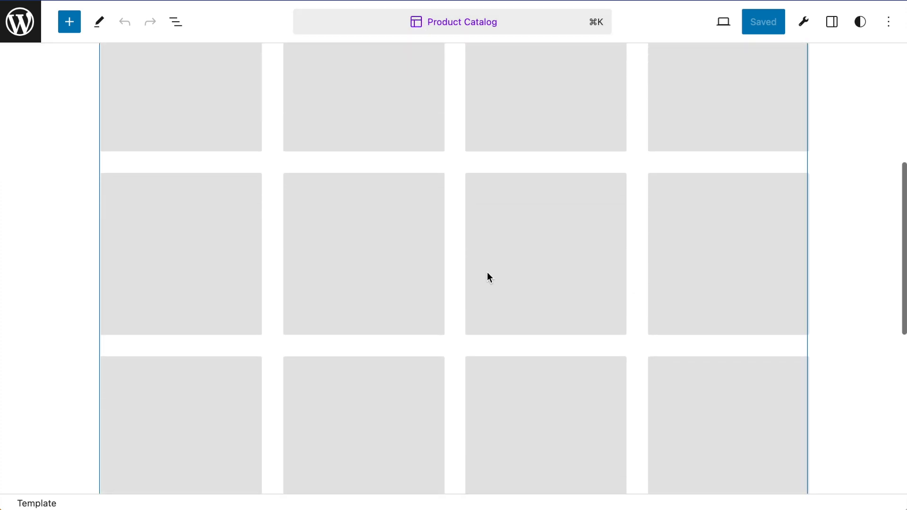
{"action": "left_click", "coordinate": [198, 210]}
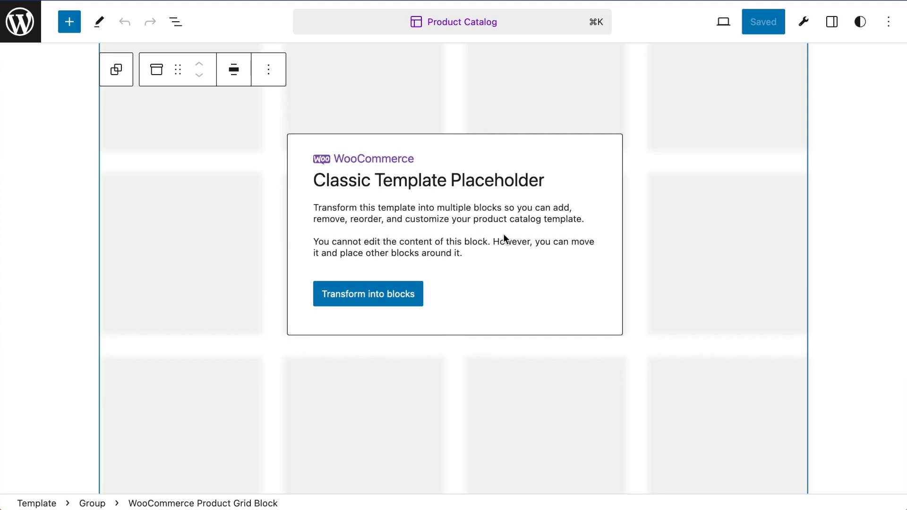
{"action": "mouse_move", "coordinate": [358, 303]}
{"action": "left_click", "coordinate": [358, 303]}
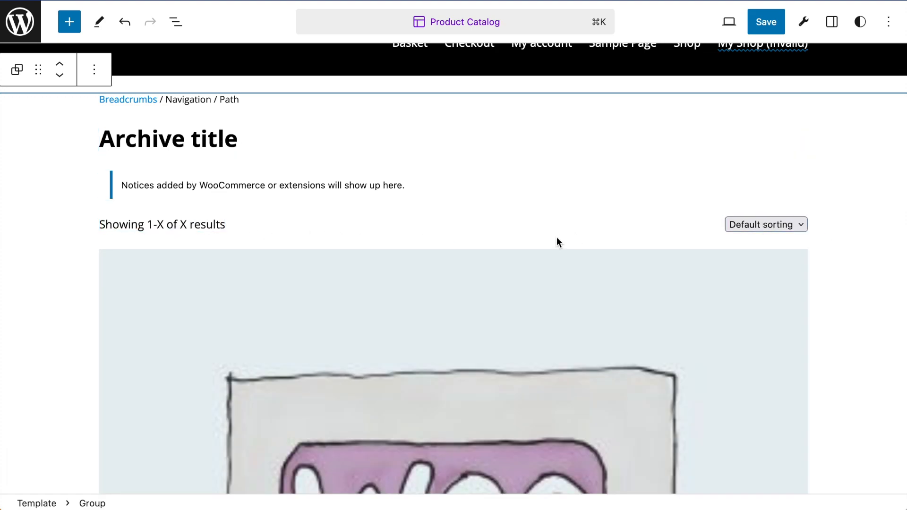
- Review the transformed product listing, and display the template's block structure with the main Group expanded
{"action": "scroll", "coordinate": [542, 341], "scroll_direction": "down", "scroll_amount": 5}
{"action": "scroll", "coordinate": [477, 337], "scroll_direction": "down", "scroll_amount": 3}
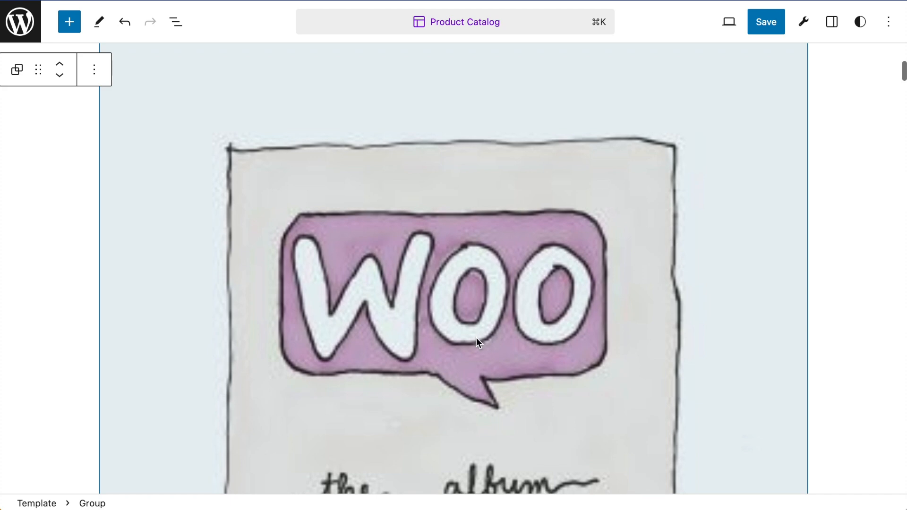
{"action": "scroll", "coordinate": [472, 331], "scroll_direction": "down", "scroll_amount": 3}
{"action": "scroll", "coordinate": [468, 321], "scroll_direction": "down", "scroll_amount": 3}
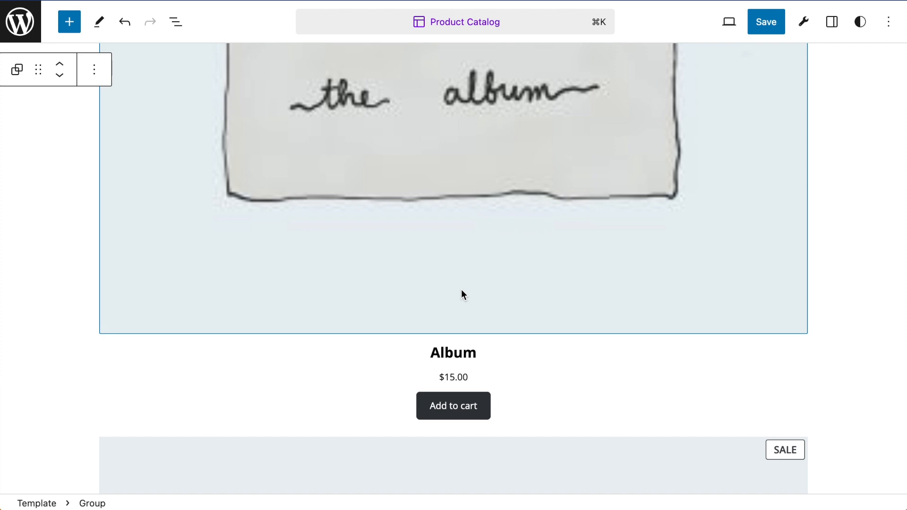
{"action": "scroll", "coordinate": [464, 296], "scroll_direction": "up", "scroll_amount": 12}
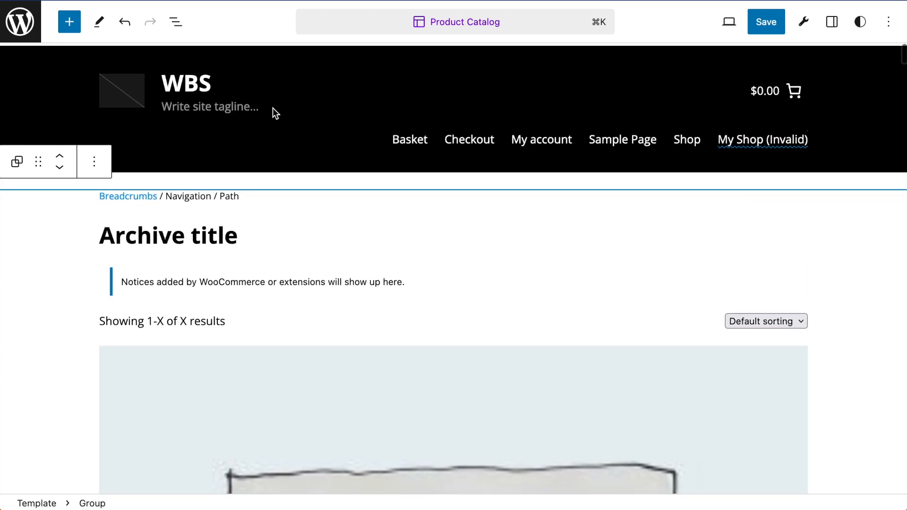
{"action": "left_click", "coordinate": [178, 23]}
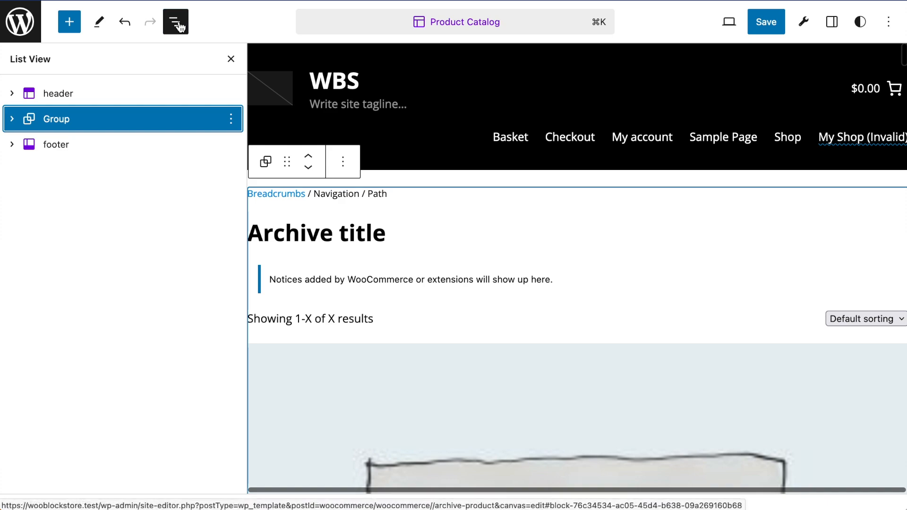
{"action": "left_click", "coordinate": [12, 119]}
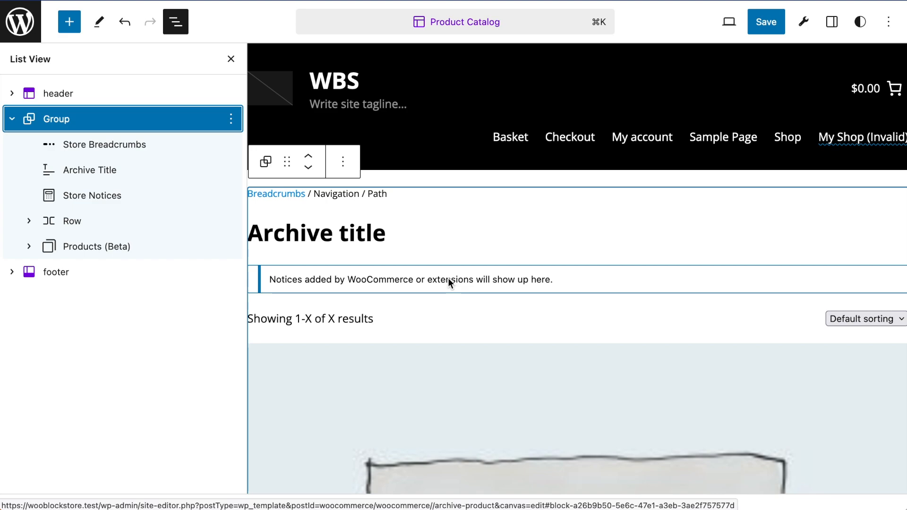
- Set the layout of the Product template block inside Products (Beta) to list view
{"action": "scroll", "coordinate": [448, 278], "scroll_direction": "down", "scroll_amount": 3}
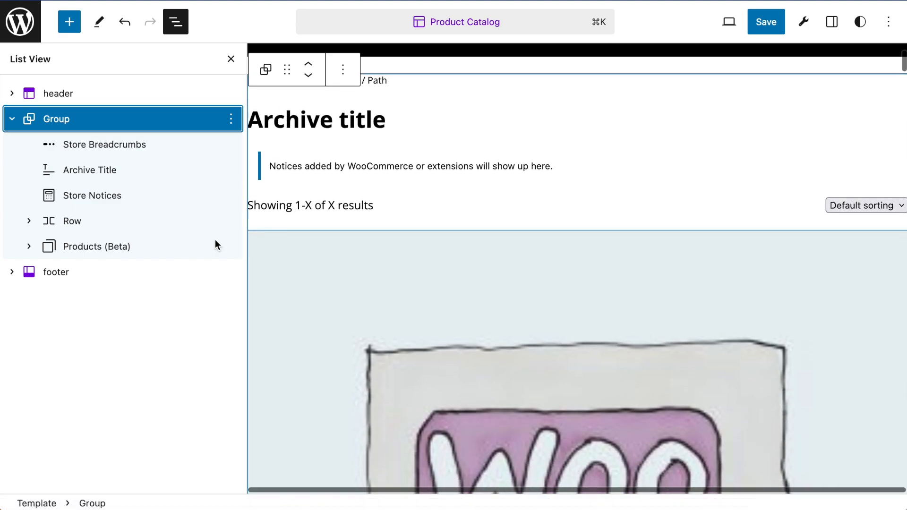
{"action": "left_click", "coordinate": [100, 249]}
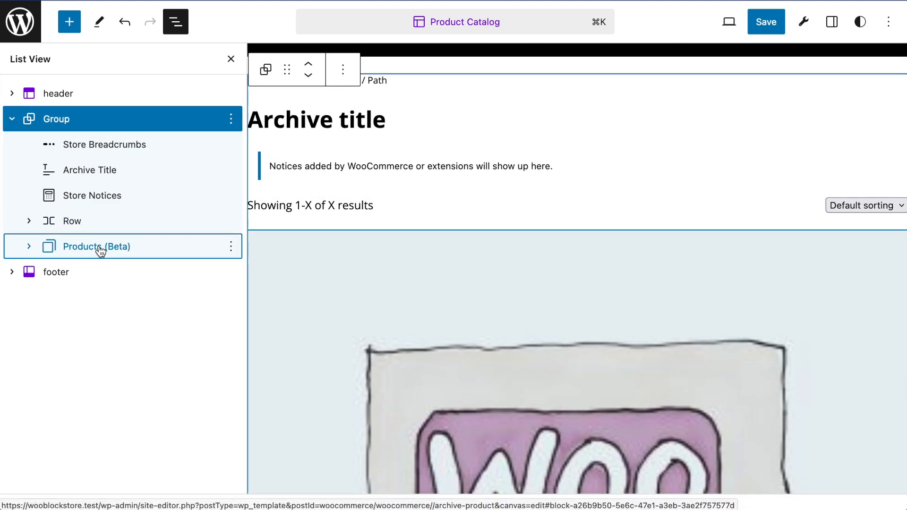
{"action": "left_click", "coordinate": [29, 246]}
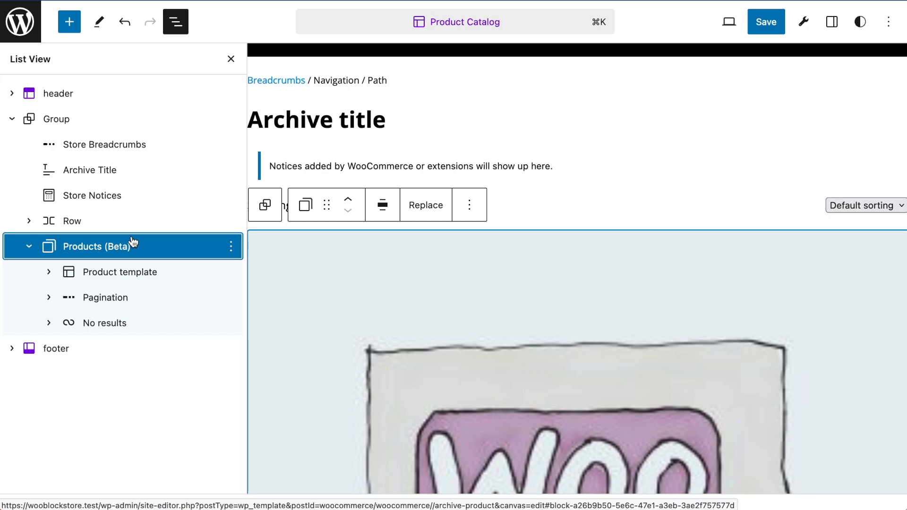
{"action": "left_click", "coordinate": [113, 273]}
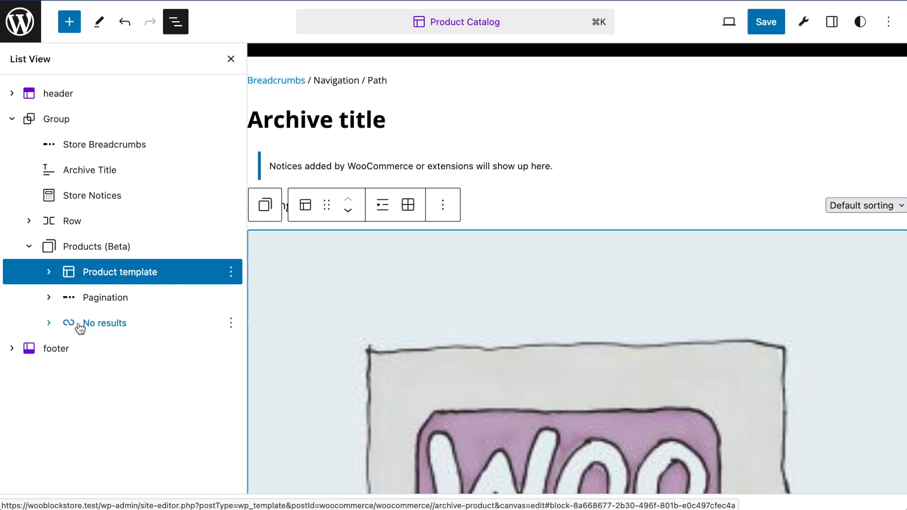
{"action": "scroll", "coordinate": [359, 156], "scroll_direction": "down", "scroll_amount": 3}
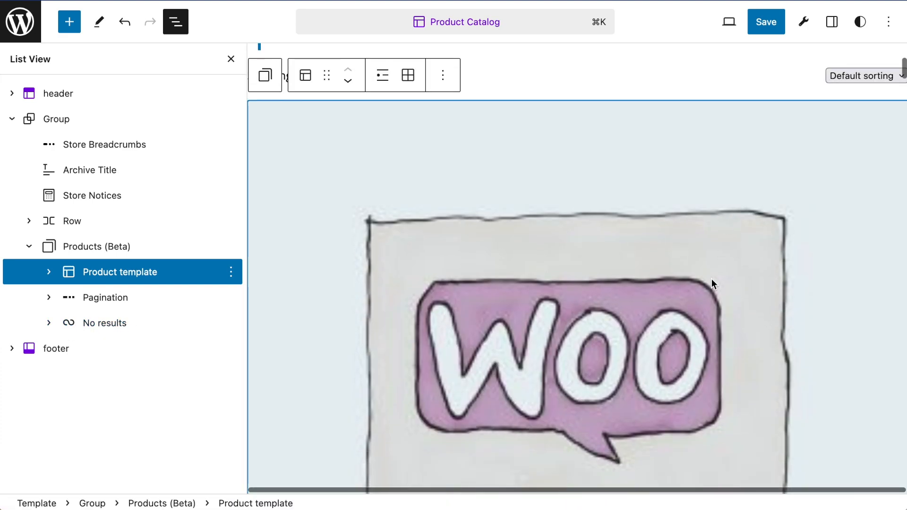
{"action": "left_click", "coordinate": [387, 81]}
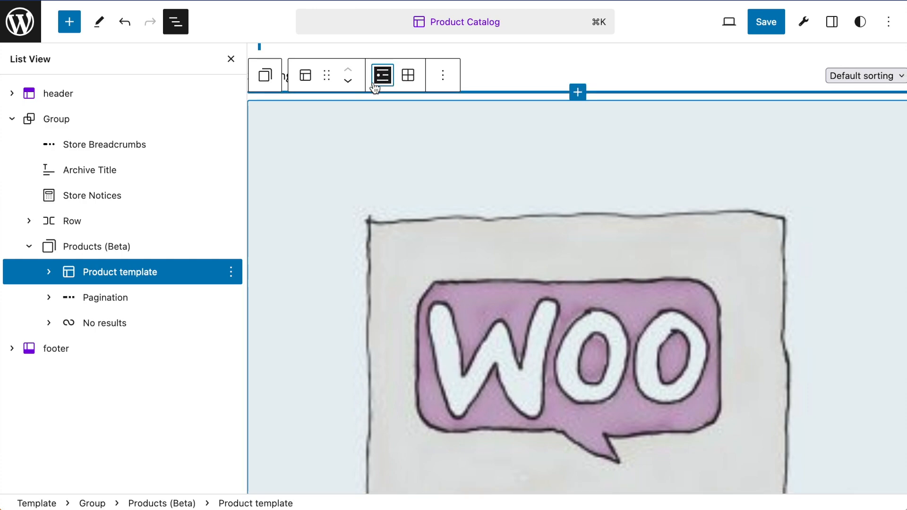
- Switch the Product template block to grid view and set its layout to 2 columns
{"action": "left_click", "coordinate": [409, 81]}
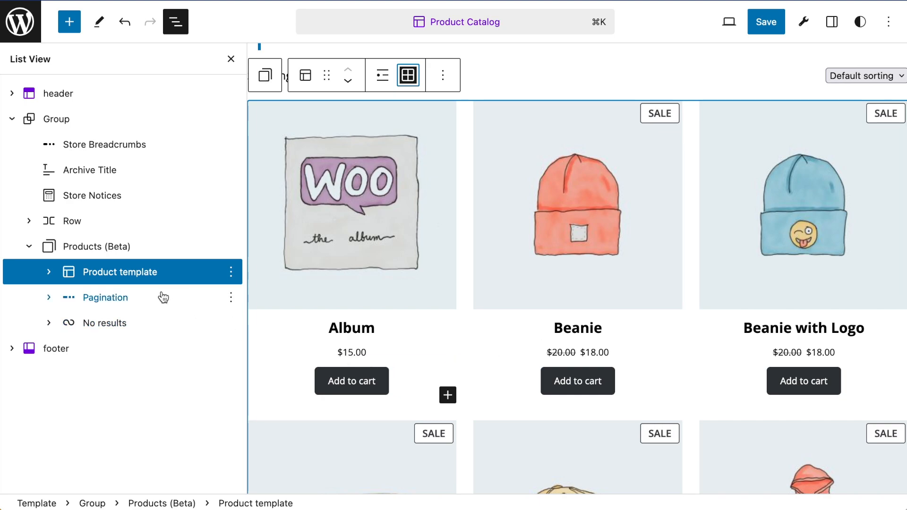
{"action": "left_click", "coordinate": [832, 30]}
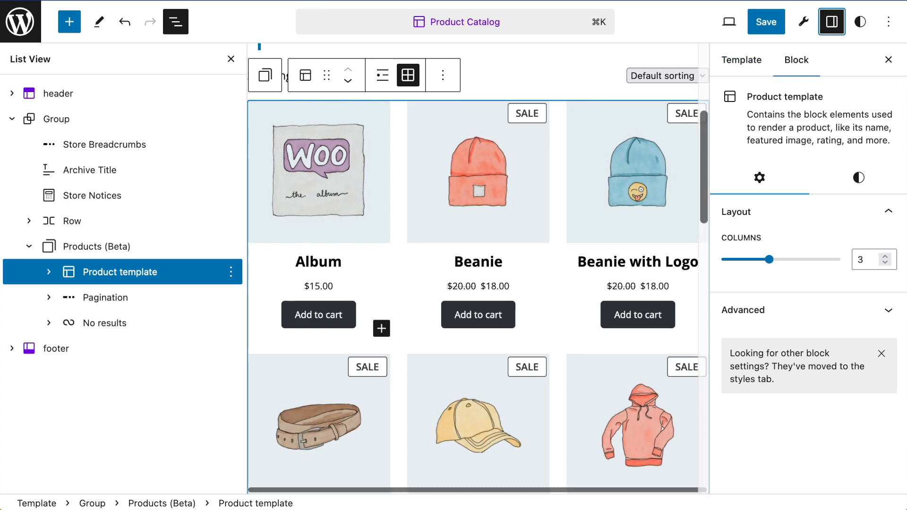
{"action": "double_click", "coordinate": [867, 260]}
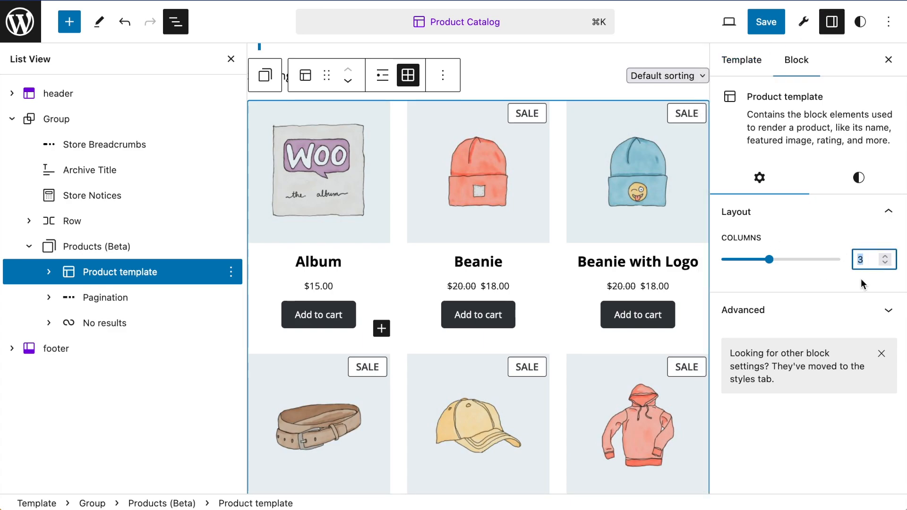
{"action": "type", "text": "2"}
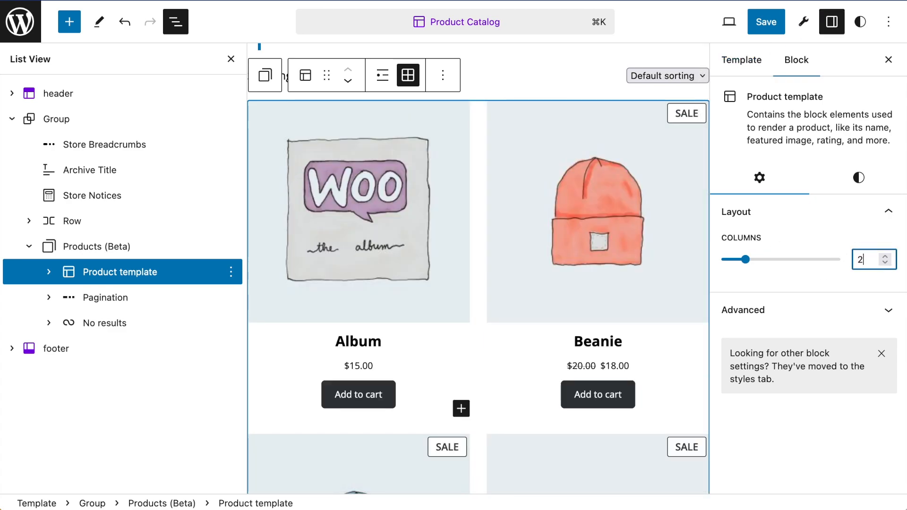
- Expand the Product template block and examine the settings of its Product Image and Product Title blocks
{"action": "left_click", "coordinate": [113, 277]}
{"action": "scroll", "coordinate": [398, 223], "scroll_direction": "down", "scroll_amount": 2}
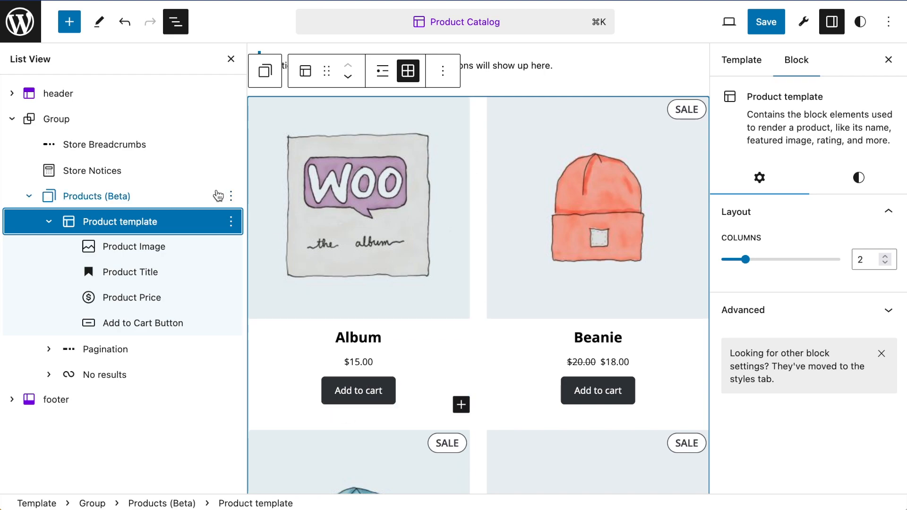
{"action": "left_click", "coordinate": [137, 247]}
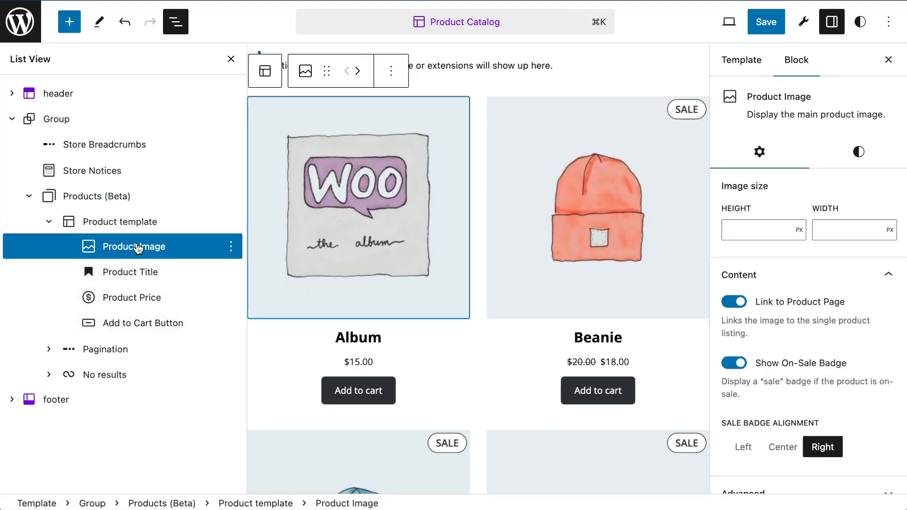
{"action": "left_click", "coordinate": [130, 272]}
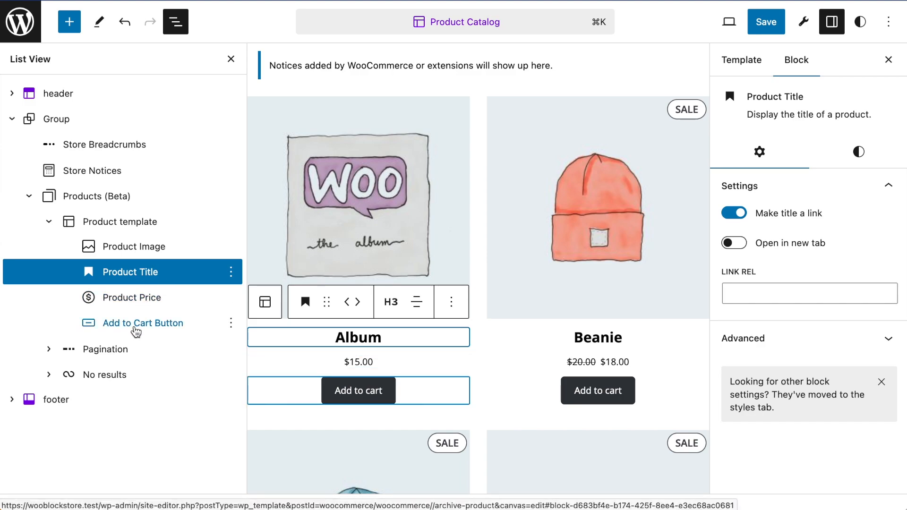
{"action": "left_click", "coordinate": [121, 223]}
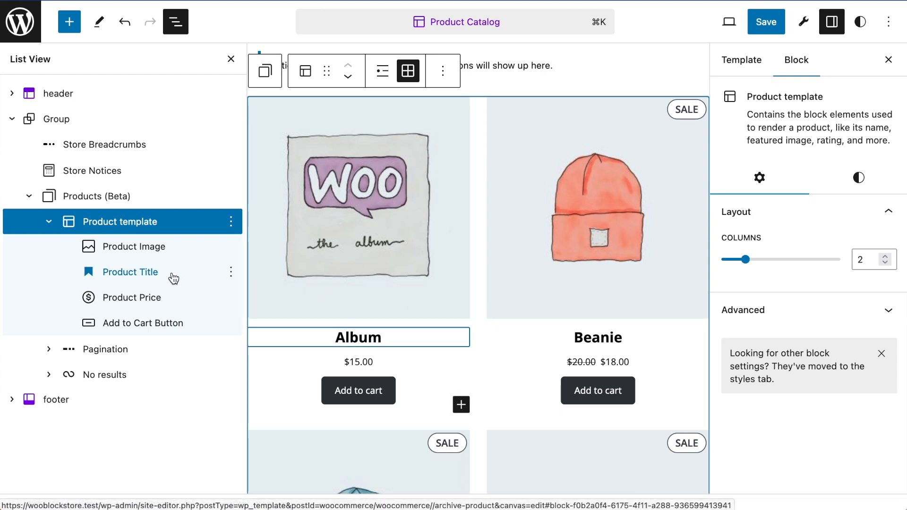
- Delete the Add to Cart Button block from the Product template
{"action": "left_click", "coordinate": [149, 325]}
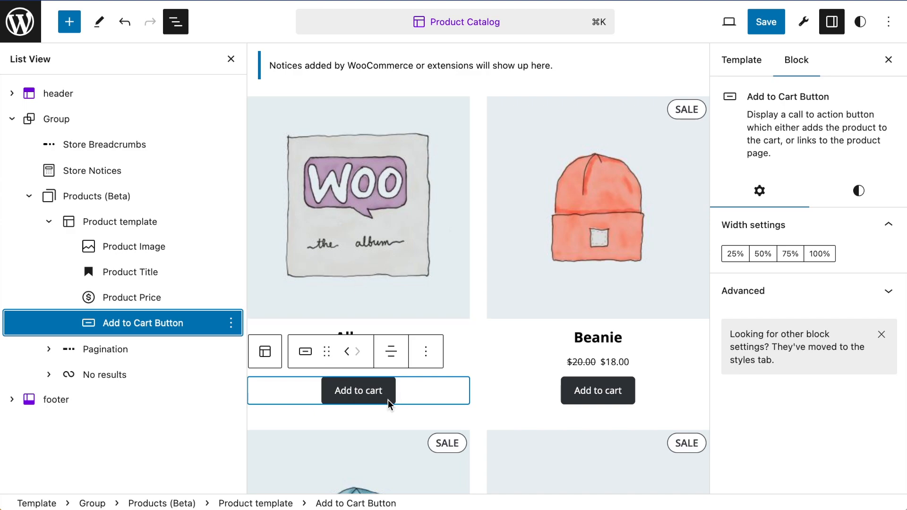
{"action": "left_click", "coordinate": [236, 323]}
{"action": "scroll", "coordinate": [296, 246], "scroll_direction": "down", "scroll_amount": 4}
{"action": "left_click", "coordinate": [272, 294]}
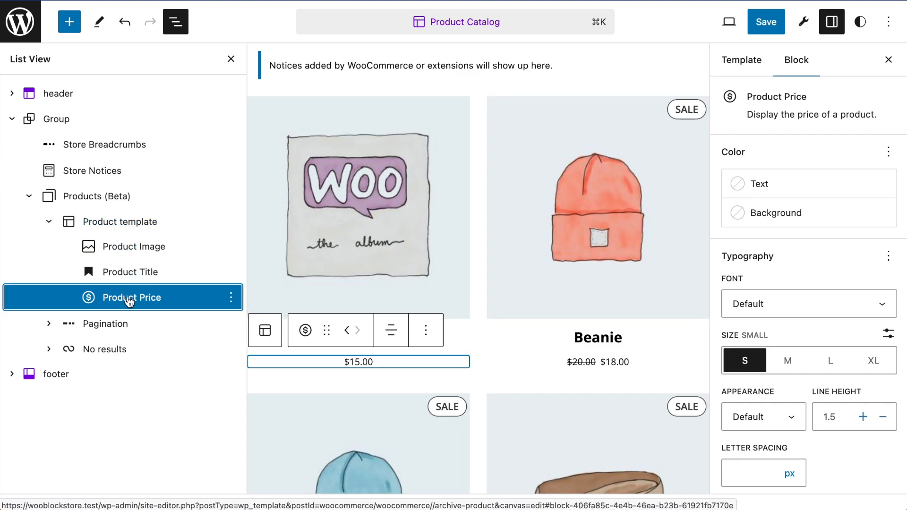
- Group the Product Title and Product Price blocks together and transform that group into a Row
{"action": "left_click", "coordinate": [132, 226]}
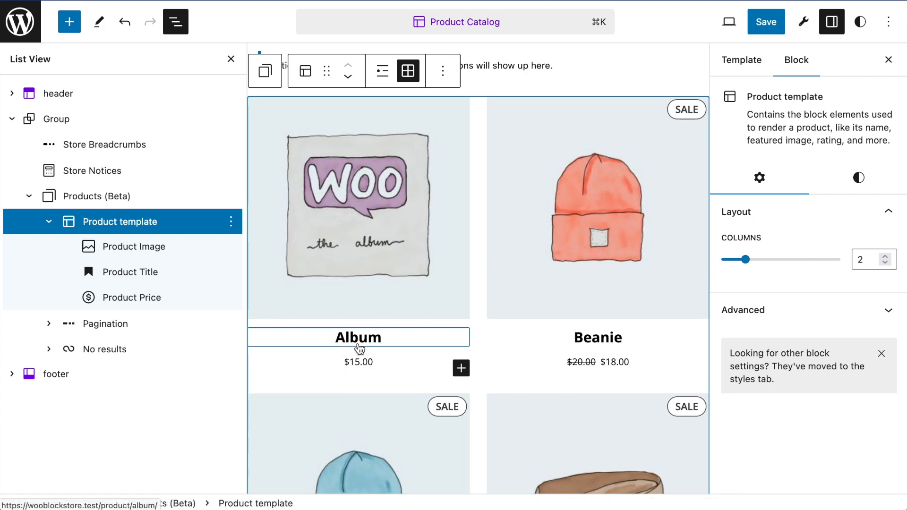
{"action": "left_click", "coordinate": [132, 277]}
{"action": "left_click", "coordinate": [146, 300], "text": "shift"}
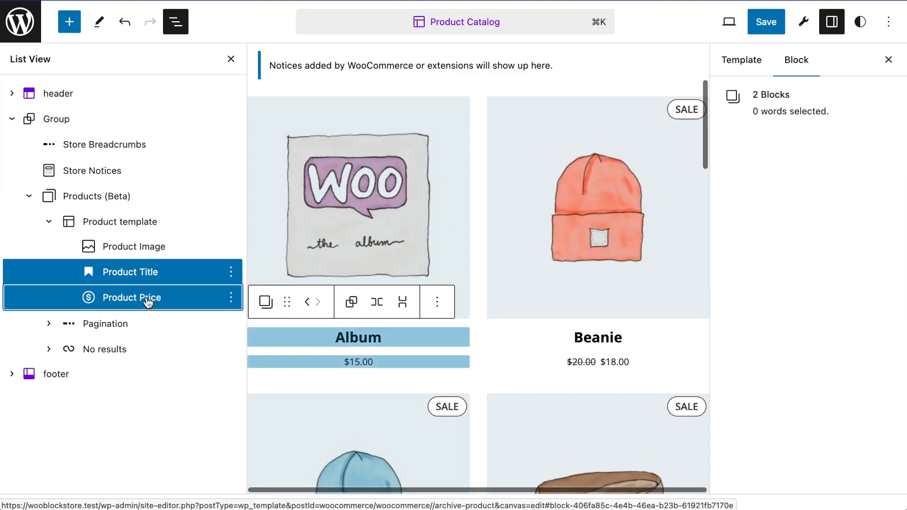
{"action": "left_click", "coordinate": [231, 273]}
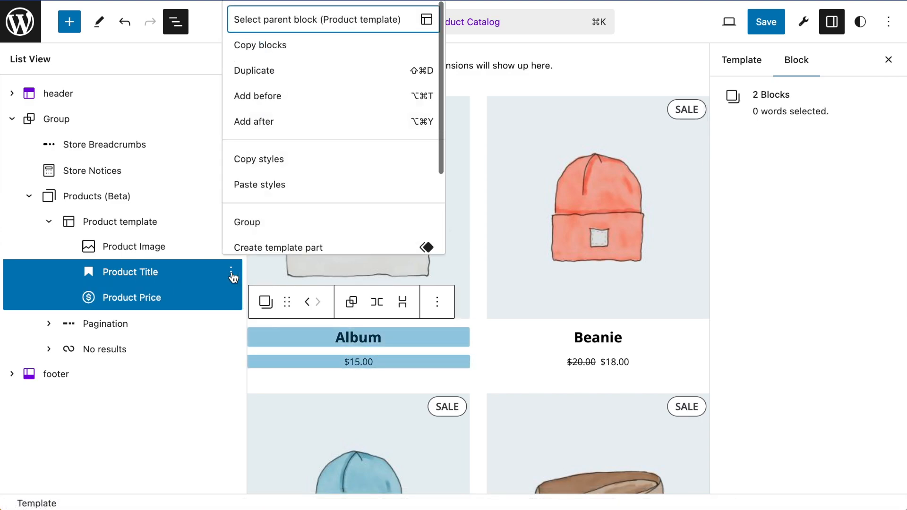
{"action": "left_click", "coordinate": [254, 227]}
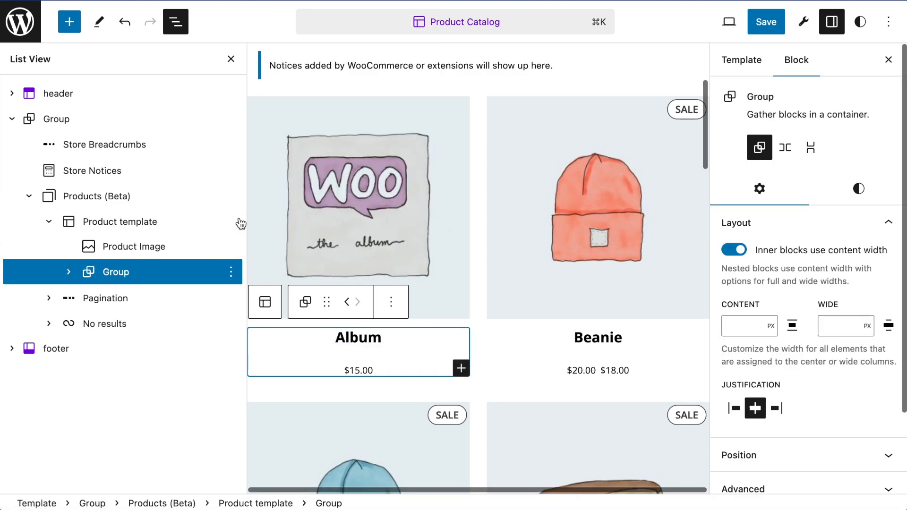
{"action": "left_click", "coordinate": [306, 304]}
{"action": "left_click", "coordinate": [334, 368]}
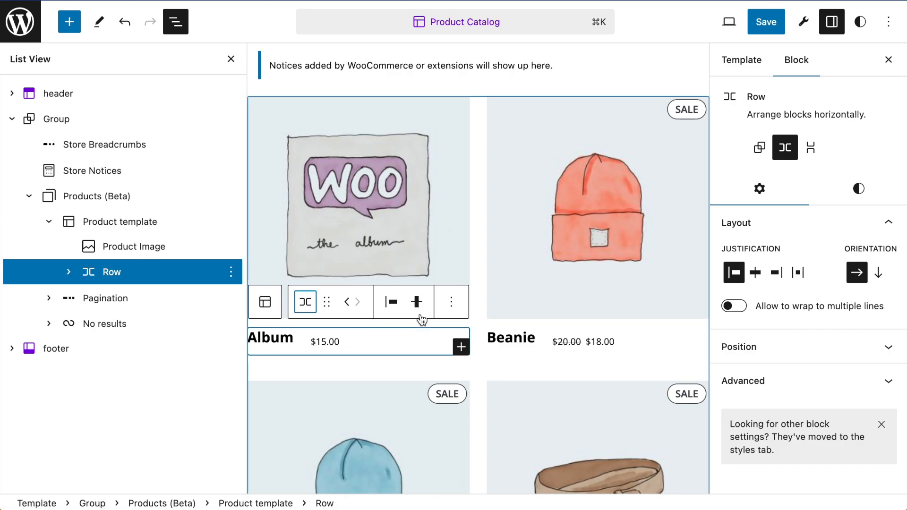
- Align the Row's contents to the top and set its justification to space between items
{"action": "left_click", "coordinate": [417, 302]}
{"action": "left_click", "coordinate": [454, 347]}
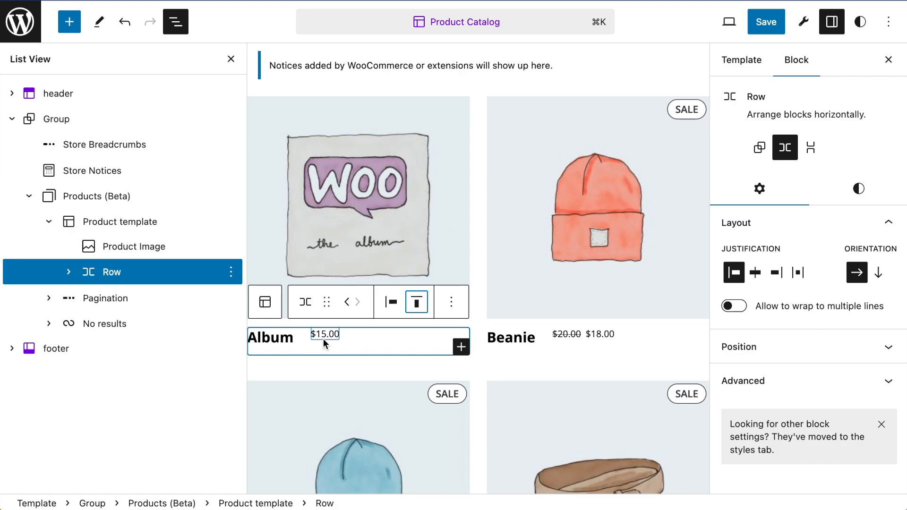
{"action": "left_click", "coordinate": [392, 303]}
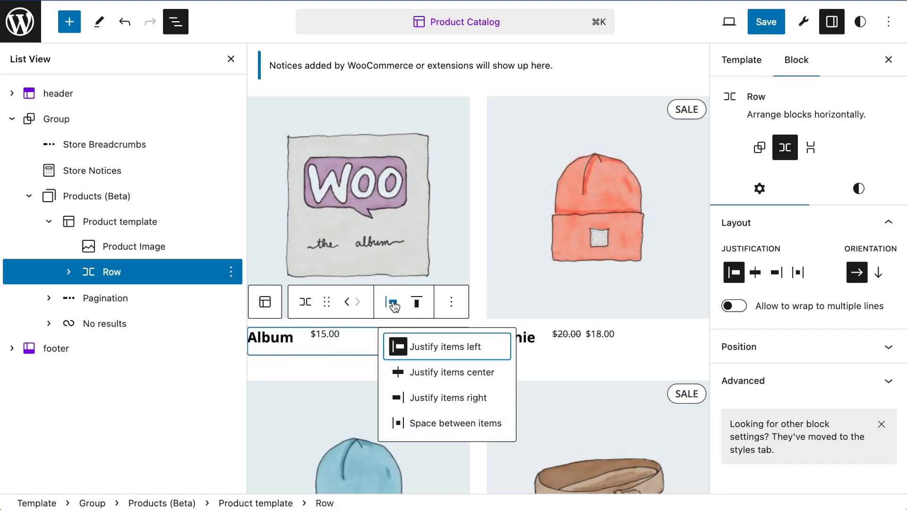
{"action": "left_click", "coordinate": [449, 425]}
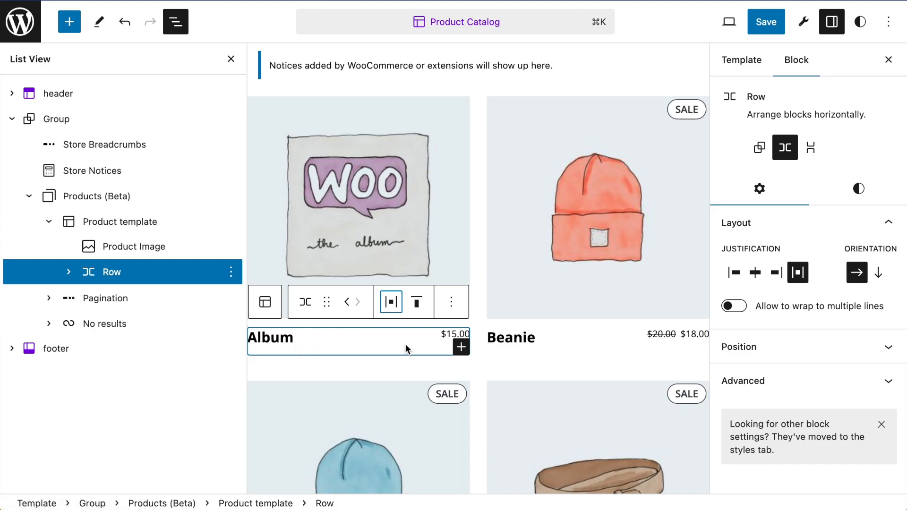
- Set the typography of the Product Title inside the Row to Medium size and Regular appearance
{"action": "left_click", "coordinate": [68, 271]}
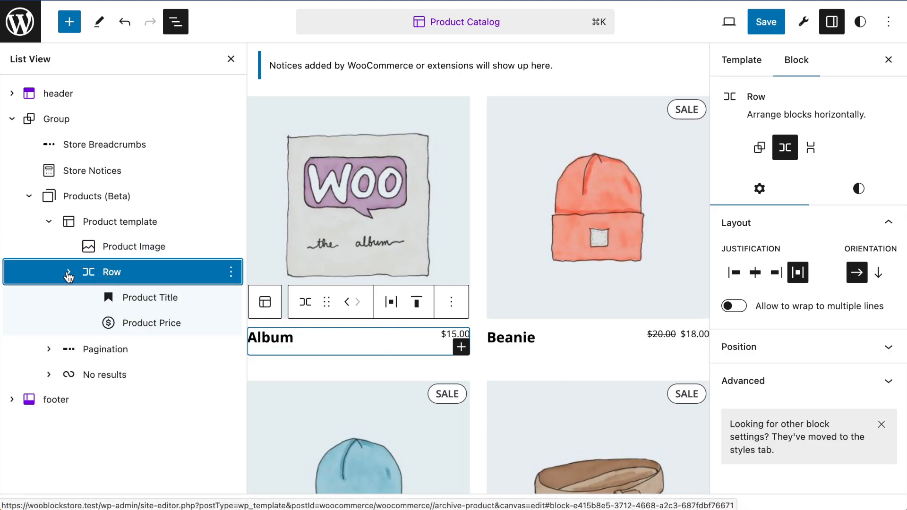
{"action": "left_click", "coordinate": [149, 298]}
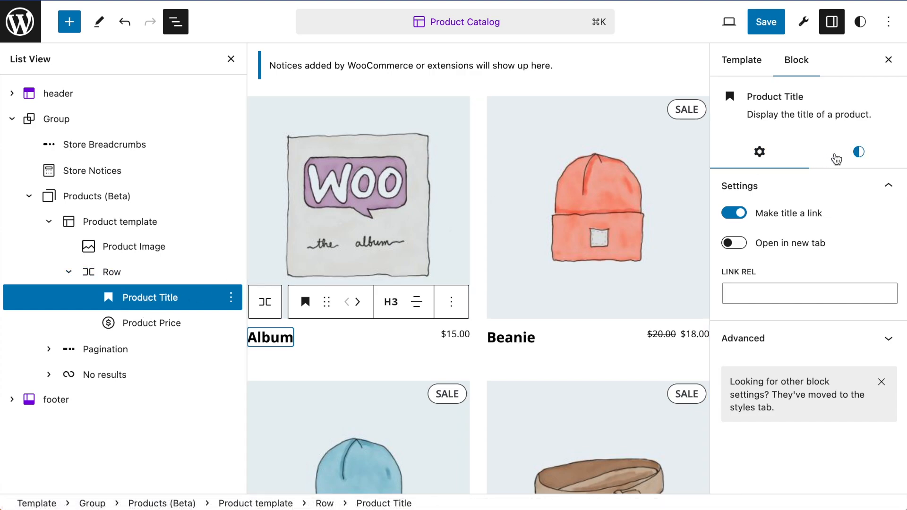
{"action": "left_click", "coordinate": [859, 152]}
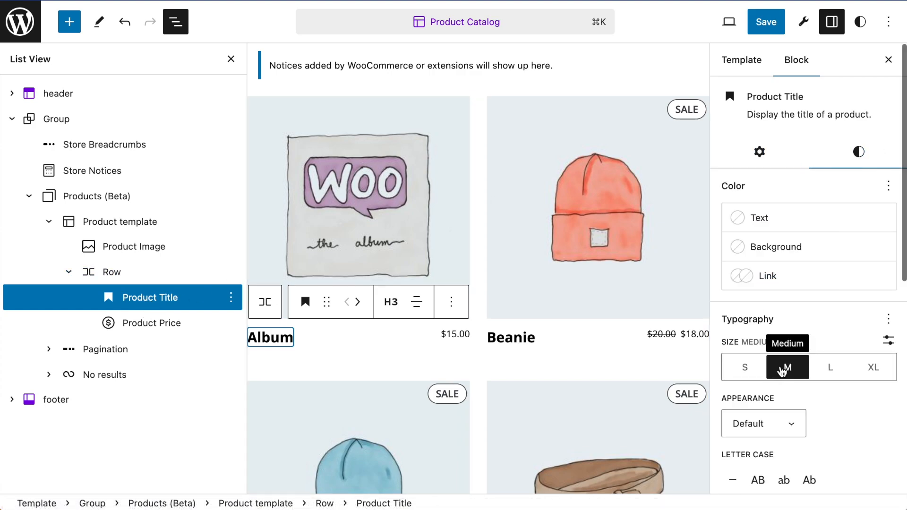
{"action": "scroll", "coordinate": [756, 345], "scroll_direction": "down", "scroll_amount": 2}
{"action": "left_click", "coordinate": [799, 311]}
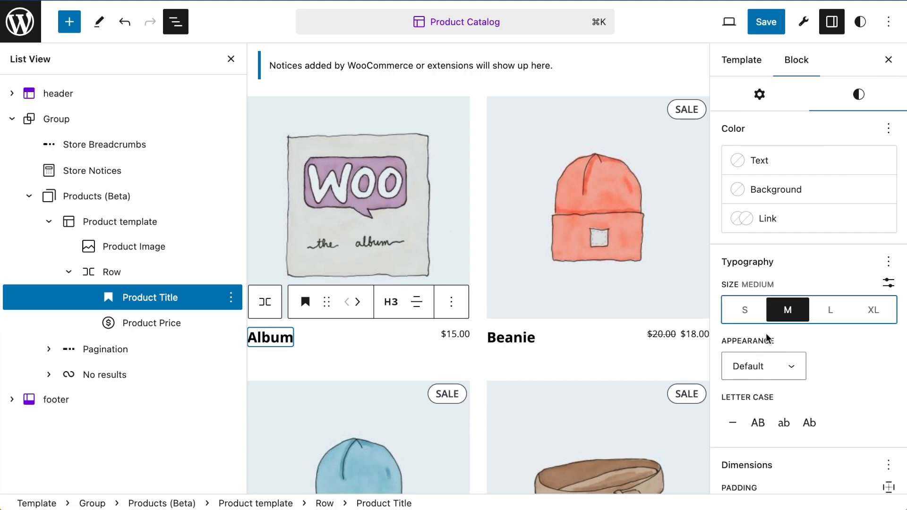
{"action": "scroll", "coordinate": [766, 362], "scroll_direction": "down", "scroll_amount": 3}
{"action": "left_click", "coordinate": [769, 287]}
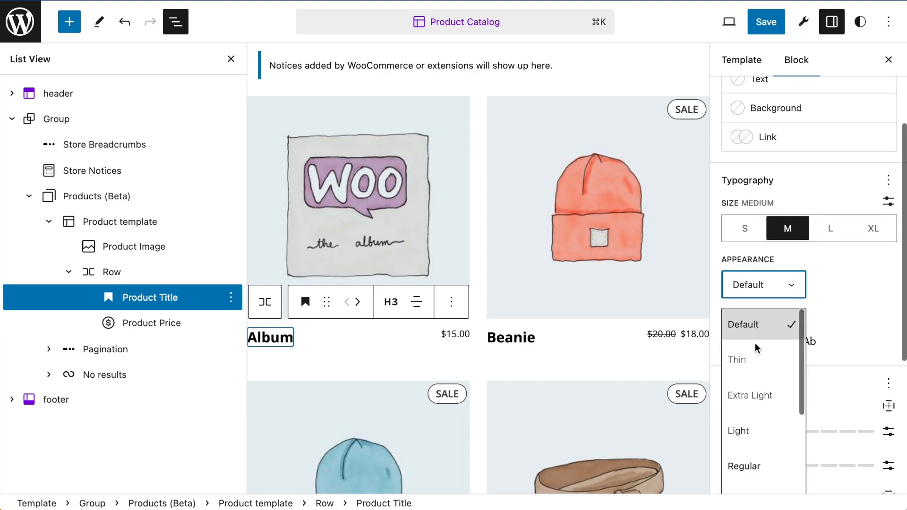
{"action": "scroll", "coordinate": [755, 352], "scroll_direction": "down", "scroll_amount": 3}
{"action": "left_click", "coordinate": [751, 362]}
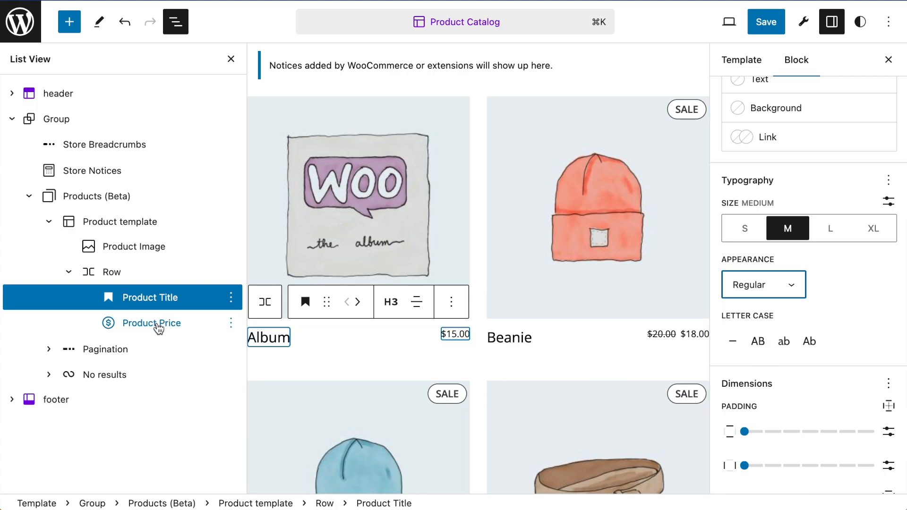
- Set the typography of the Product Price block to Medium size and Regular appearance
{"action": "left_click", "coordinate": [158, 328]}
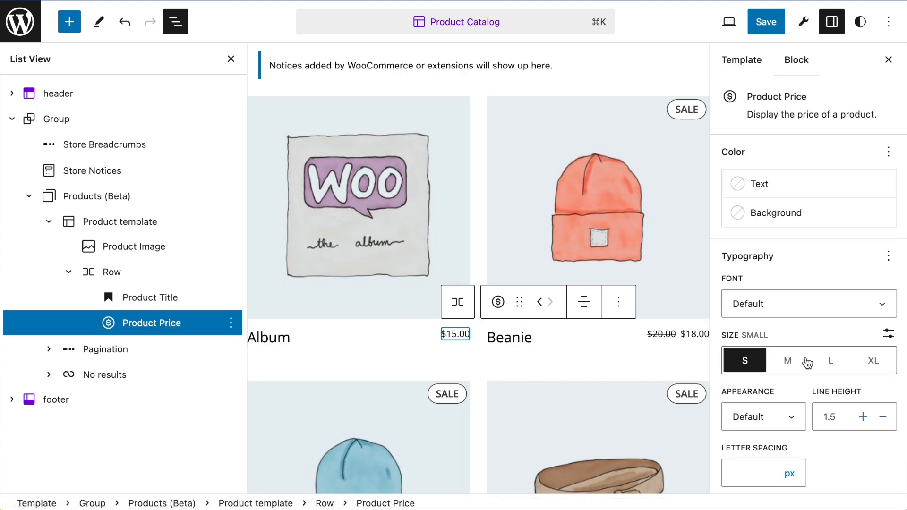
{"action": "left_click", "coordinate": [794, 362]}
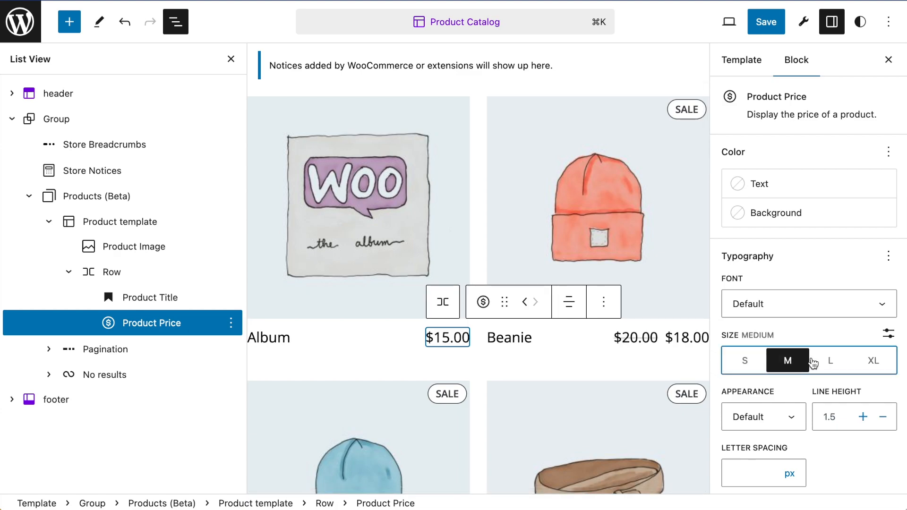
{"action": "scroll", "coordinate": [809, 361], "scroll_direction": "down", "scroll_amount": 3}
{"action": "left_click", "coordinate": [774, 335]}
{"action": "scroll", "coordinate": [765, 425], "scroll_direction": "down", "scroll_amount": 3}
{"action": "left_click", "coordinate": [735, 423]}
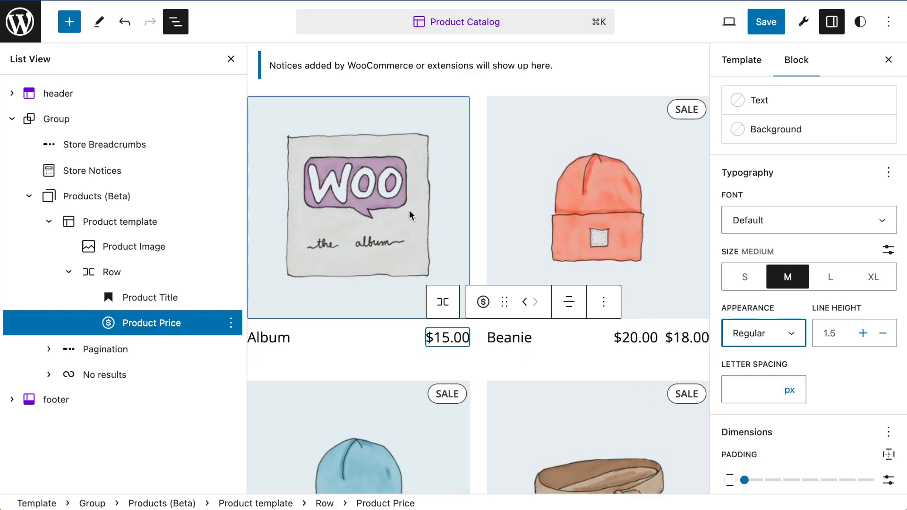
- Hide the block settings and block structure, and review the whole product catalog layout at full width
{"action": "left_click", "coordinate": [892, 61]}
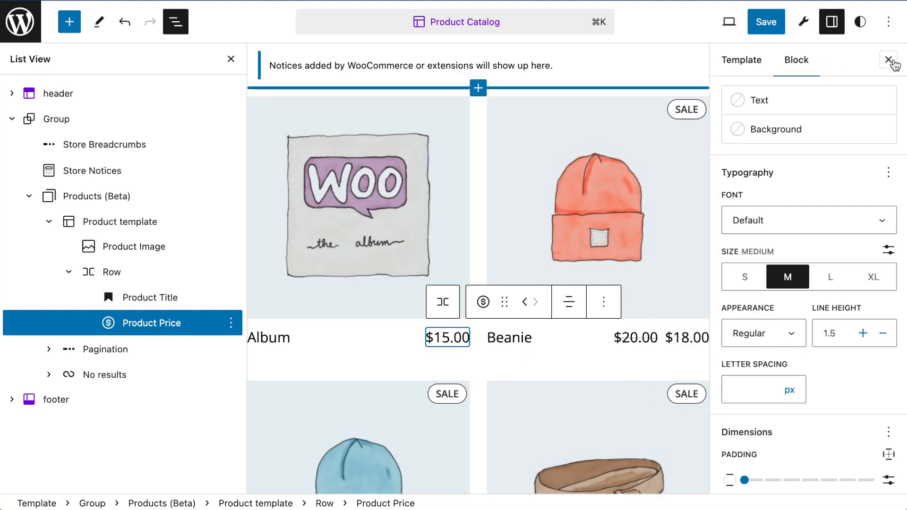
{"action": "left_click", "coordinate": [231, 58]}
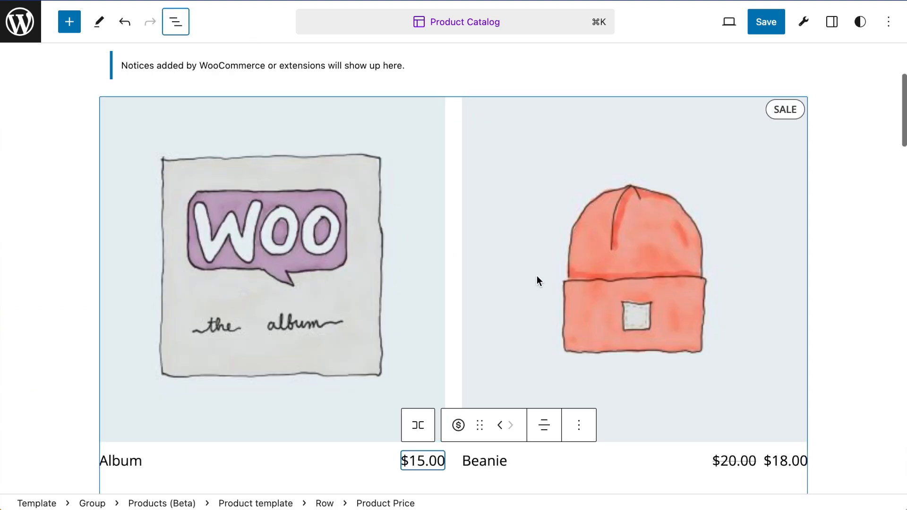
{"action": "scroll", "coordinate": [536, 276], "scroll_direction": "up", "scroll_amount": 4}
{"action": "scroll", "coordinate": [517, 274], "scroll_direction": "down", "scroll_amount": 4}
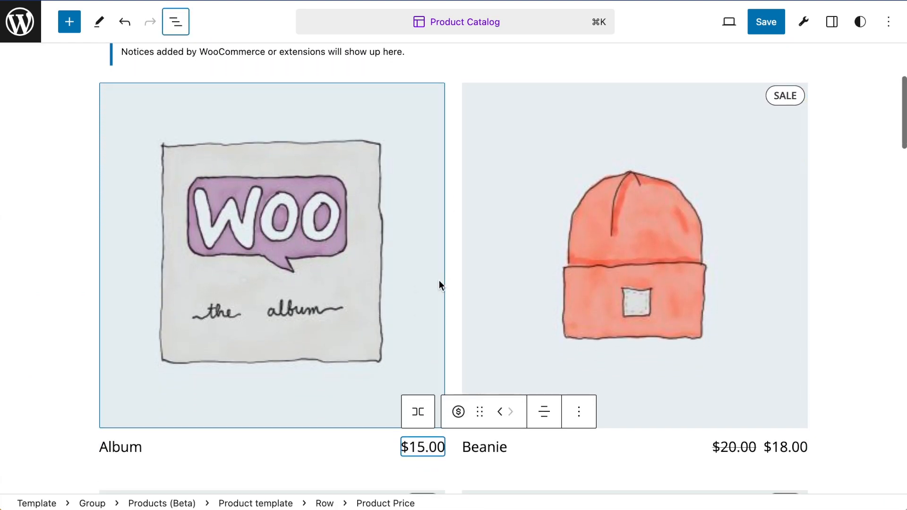
{"action": "scroll", "coordinate": [438, 284], "scroll_direction": "down", "scroll_amount": 20}
{"action": "scroll", "coordinate": [494, 361], "scroll_direction": "up", "scroll_amount": 18}
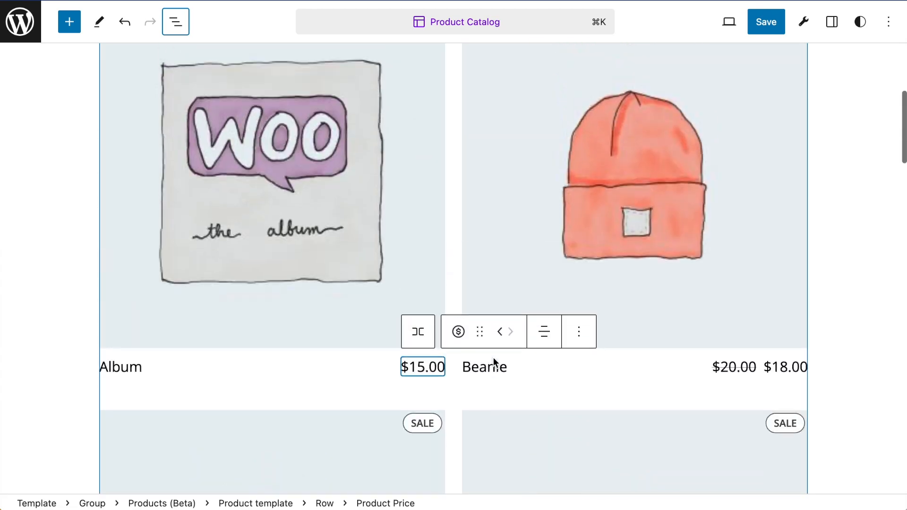
{"action": "scroll", "coordinate": [493, 359], "scroll_direction": "up", "scroll_amount": 6}
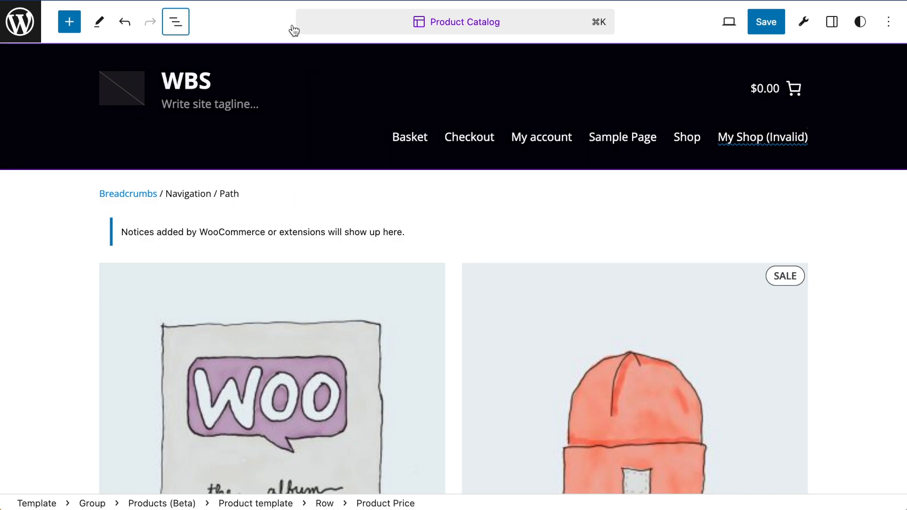
- Insert a Cover block inside the Group, between Store Notices and the Products (Beta) block
{"action": "left_click", "coordinate": [175, 22]}
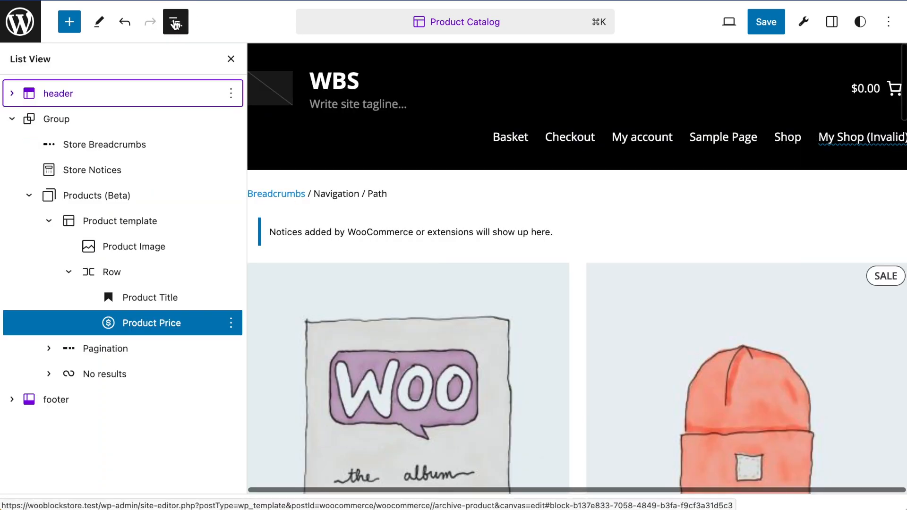
{"action": "left_click", "coordinate": [28, 195]}
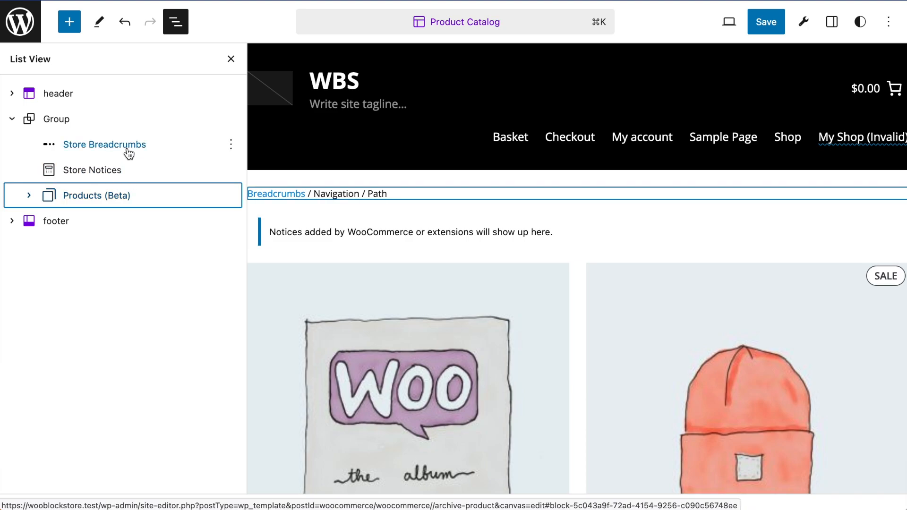
{"action": "left_click", "coordinate": [110, 148]}
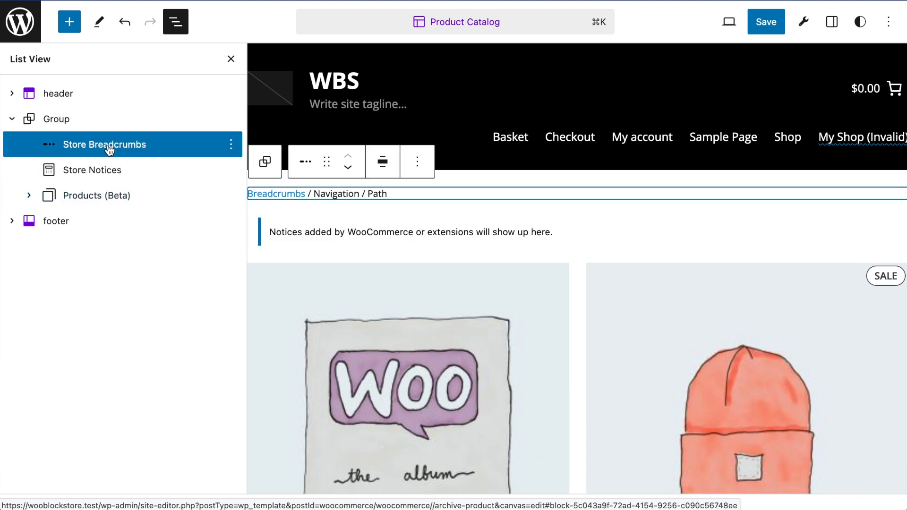
{"action": "left_click", "coordinate": [95, 197]}
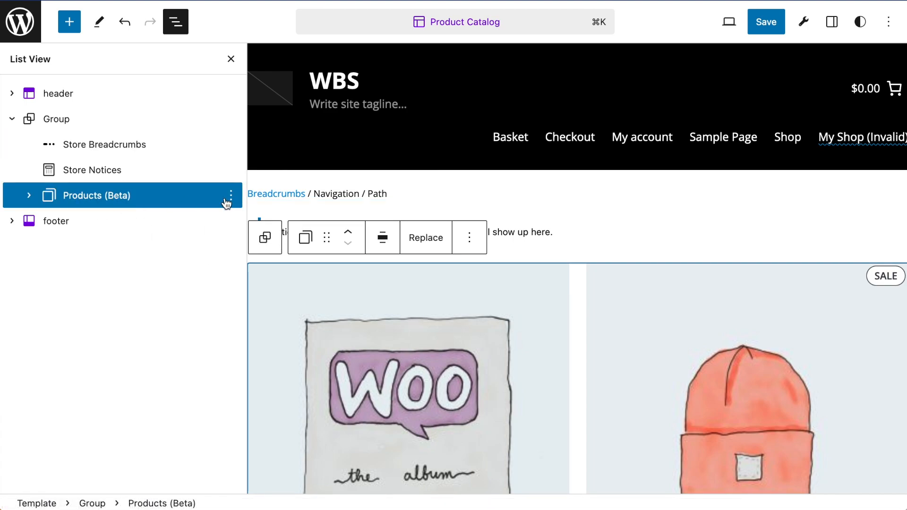
{"action": "left_click", "coordinate": [231, 196]}
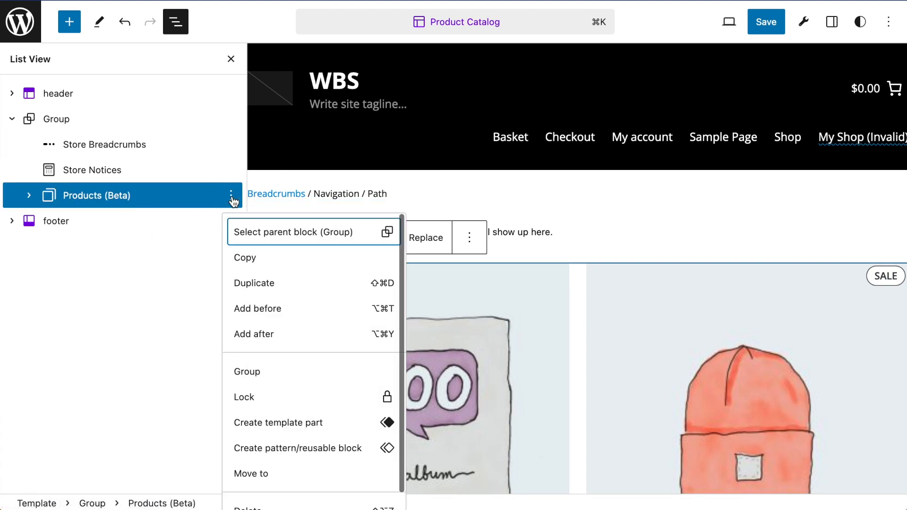
{"action": "left_click", "coordinate": [279, 316]}
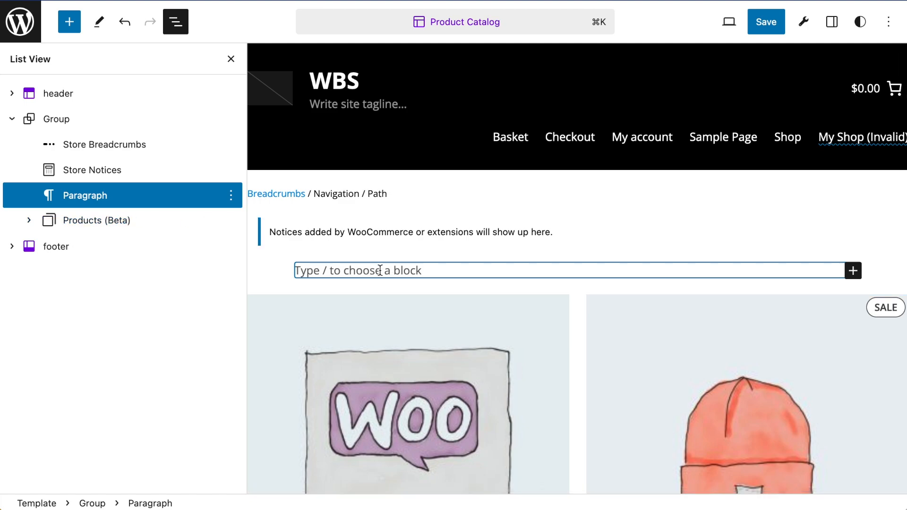
{"action": "type", "text": "/co"}
{"action": "key", "text": "Down"}
{"action": "key", "text": "Down"}
{"action": "key", "text": "Down"}
{"action": "key", "text": "Return"}
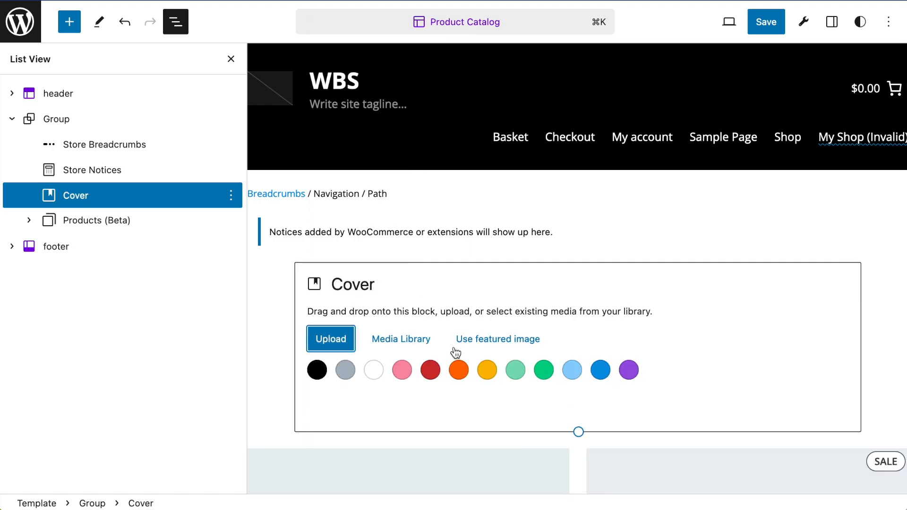
- Set the Cover block's background to the existing media library image sunglasses-2.jpg
{"action": "left_click", "coordinate": [418, 344]}
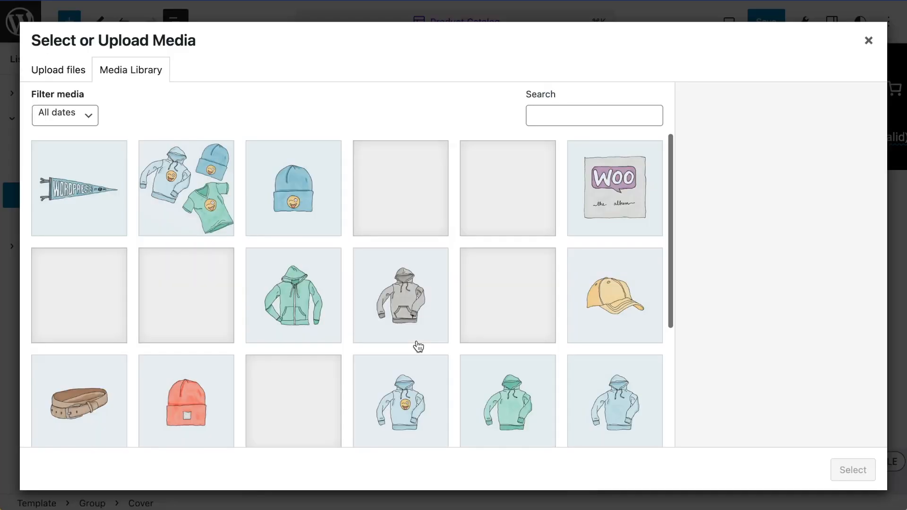
{"action": "scroll", "coordinate": [197, 348], "scroll_direction": "down", "scroll_amount": 1}
{"action": "scroll", "coordinate": [197, 348], "scroll_direction": "down", "scroll_amount": 3}
{"action": "scroll", "coordinate": [320, 340], "scroll_direction": "up", "scroll_amount": 4}
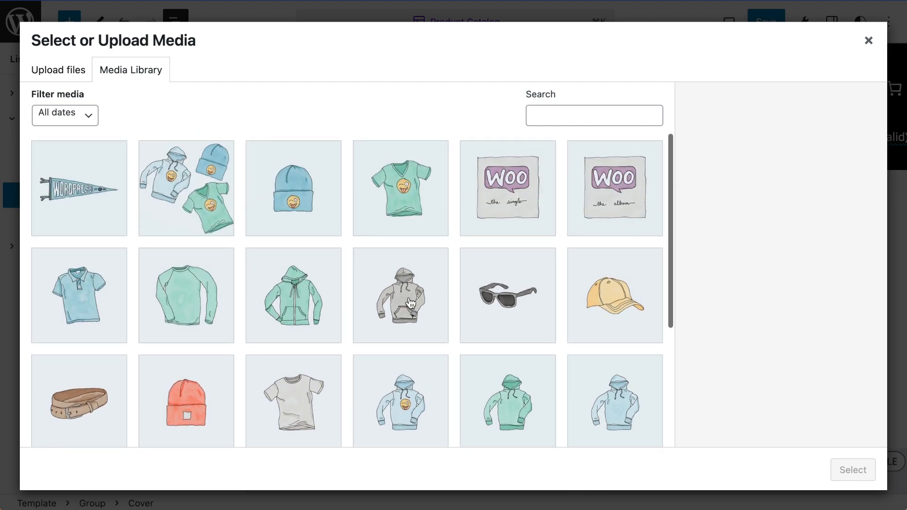
{"action": "left_click", "coordinate": [482, 304]}
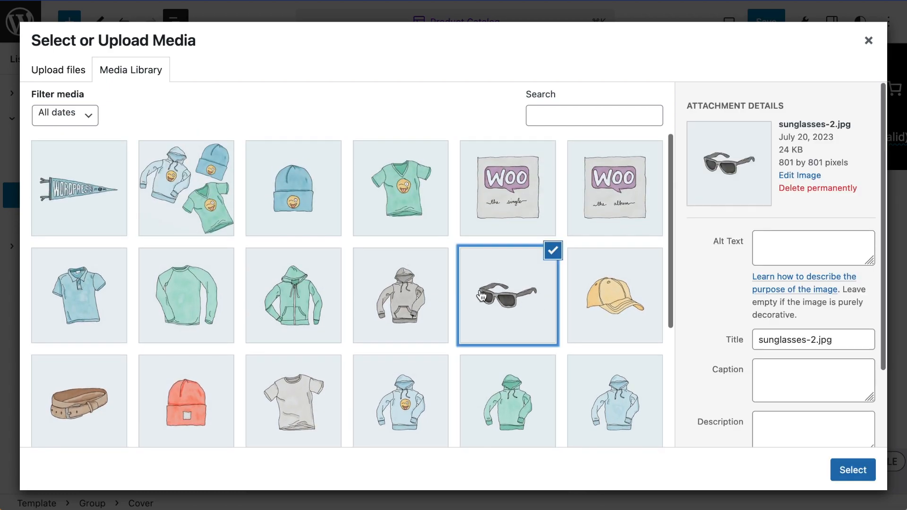
{"action": "left_click", "coordinate": [852, 469]}
- Enter "get ready for summer" as the title text of the Cover block
{"action": "scroll", "coordinate": [559, 240], "scroll_direction": "down", "scroll_amount": 3}
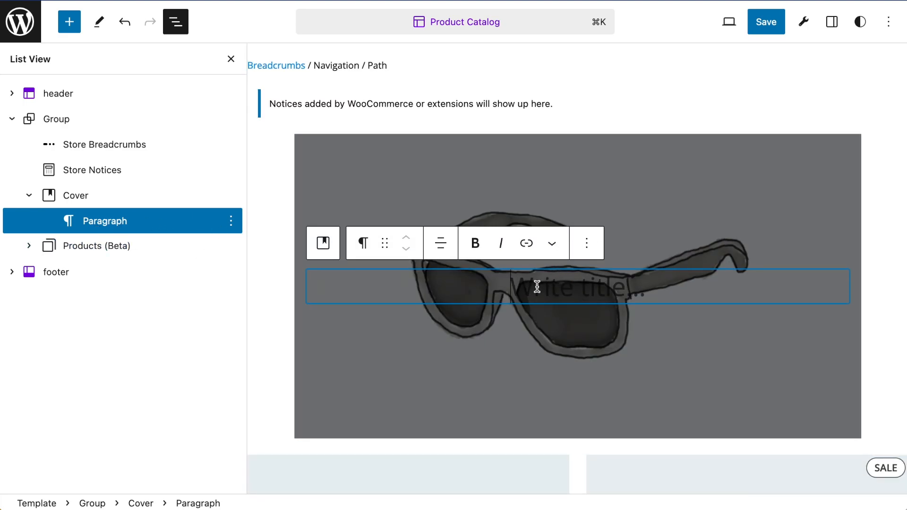
{"action": "type", "text": "get ready for su"}
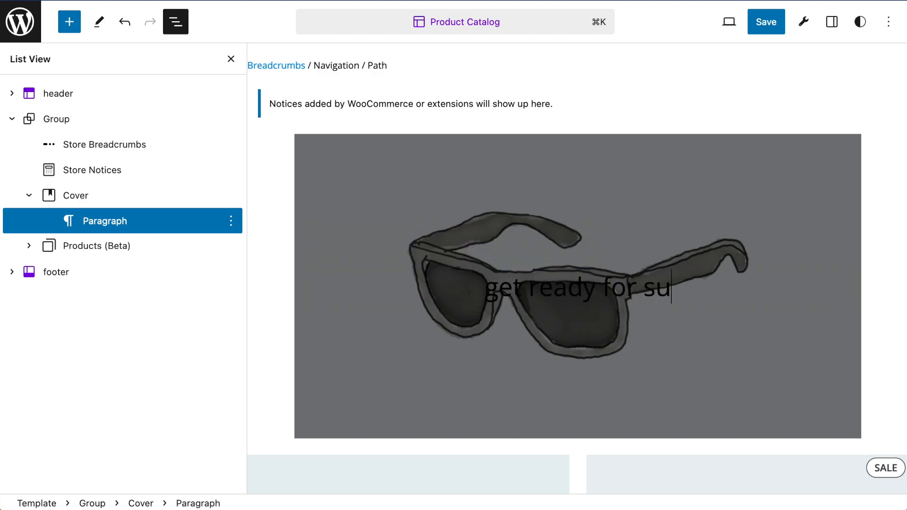
{"action": "type", "text": "mmer"}
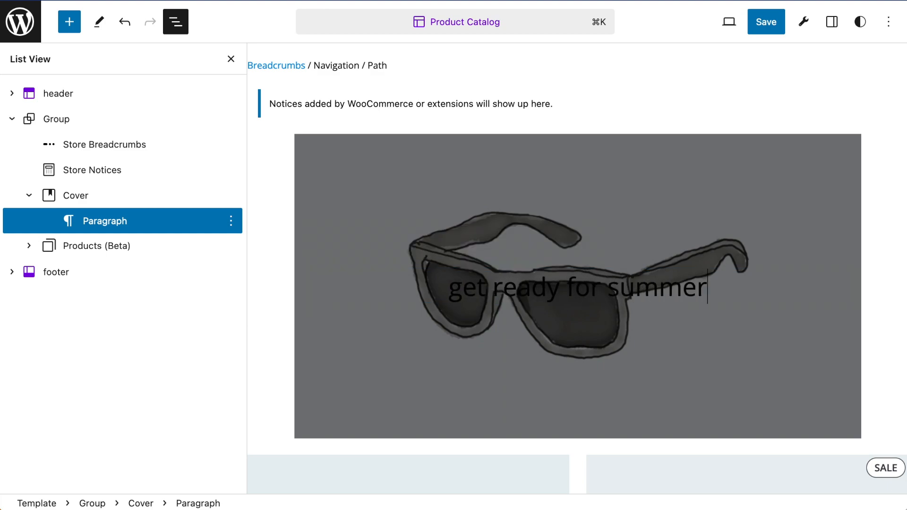
- Set the text color of the Cover's title paragraph to White
{"action": "triple_click", "coordinate": [574, 287]}
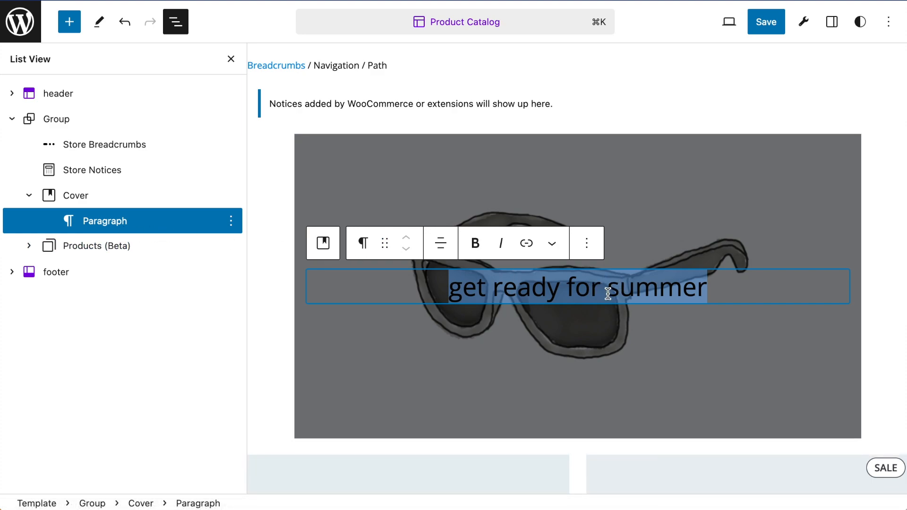
{"action": "left_click", "coordinate": [831, 24]}
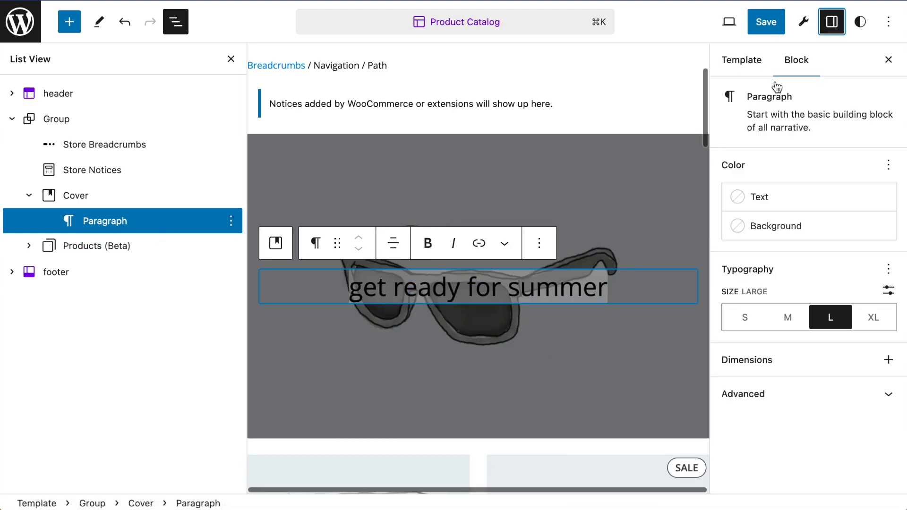
{"action": "triple_click", "coordinate": [413, 291]}
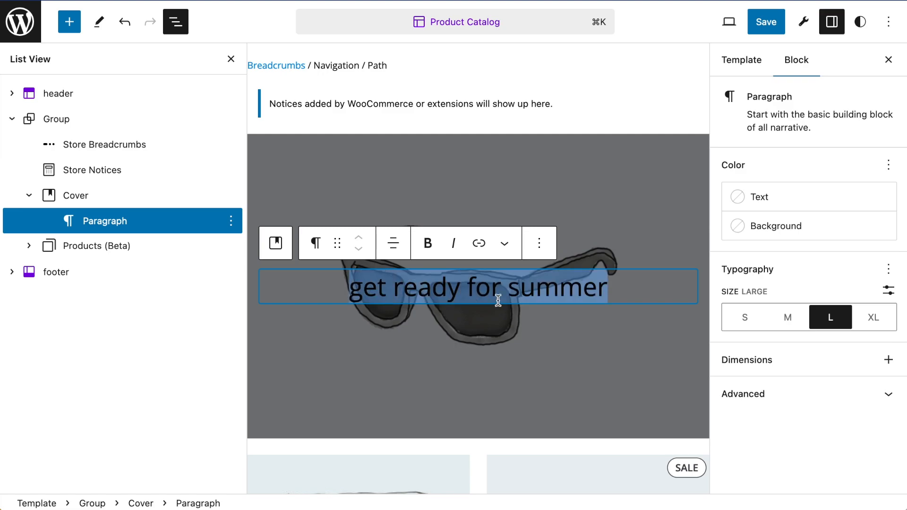
{"action": "left_click", "coordinate": [785, 210]}
{"action": "left_click", "coordinate": [590, 324]}
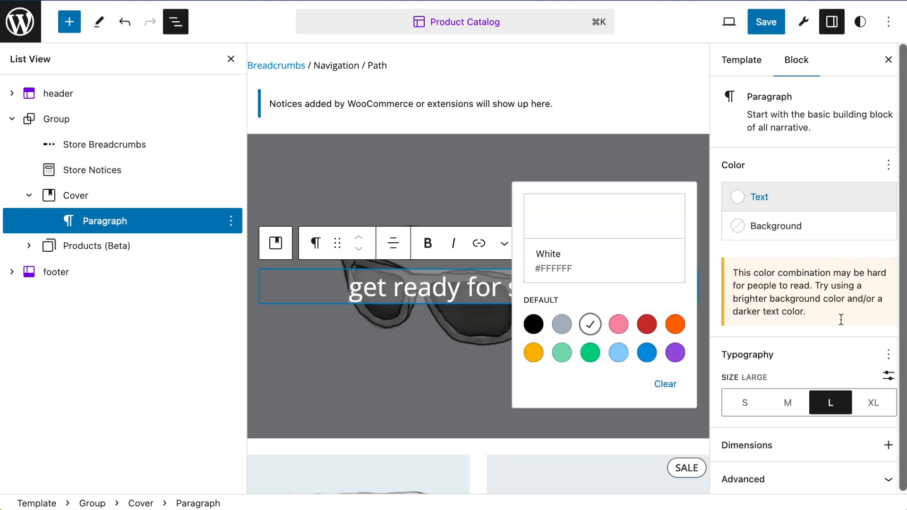
{"action": "left_click", "coordinate": [781, 201]}
- Add the Letter case option to the title paragraph's typography and set it to uppercase
{"action": "scroll", "coordinate": [770, 429], "scroll_direction": "down", "scroll_amount": 2}
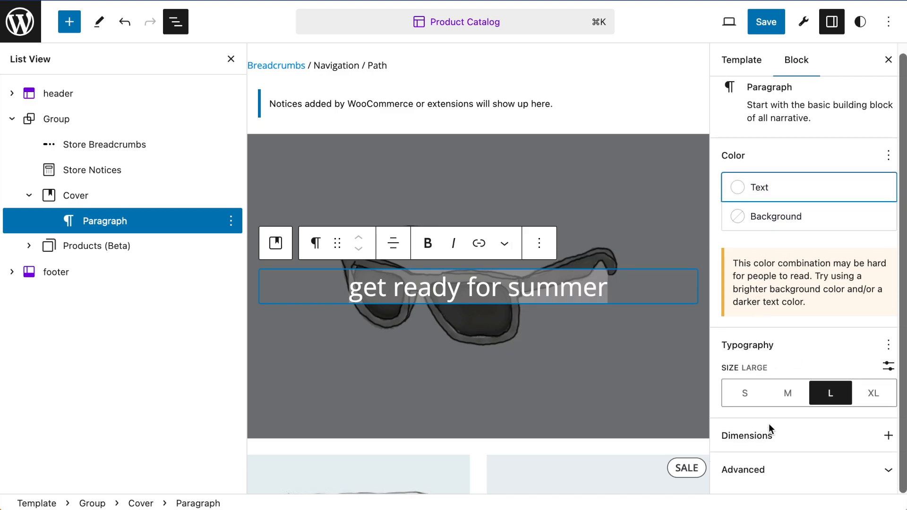
{"action": "left_click", "coordinate": [890, 354]}
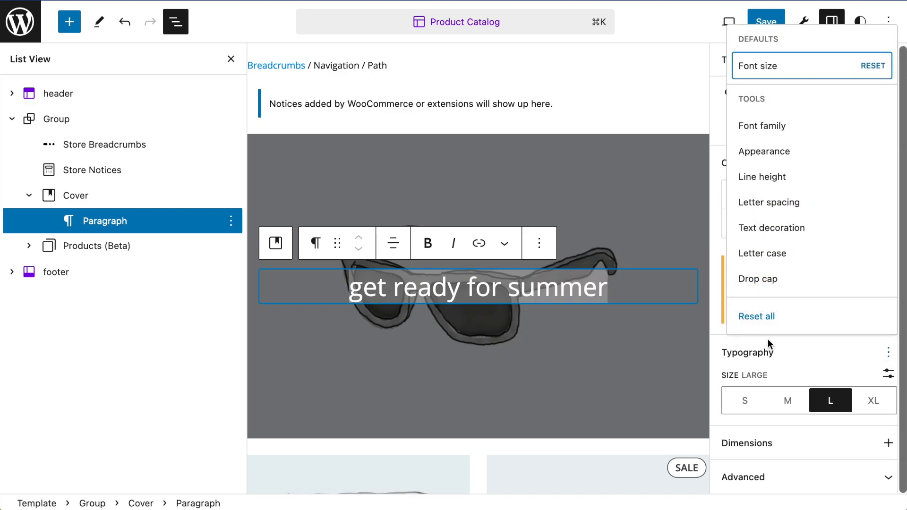
{"action": "left_click", "coordinate": [782, 254]}
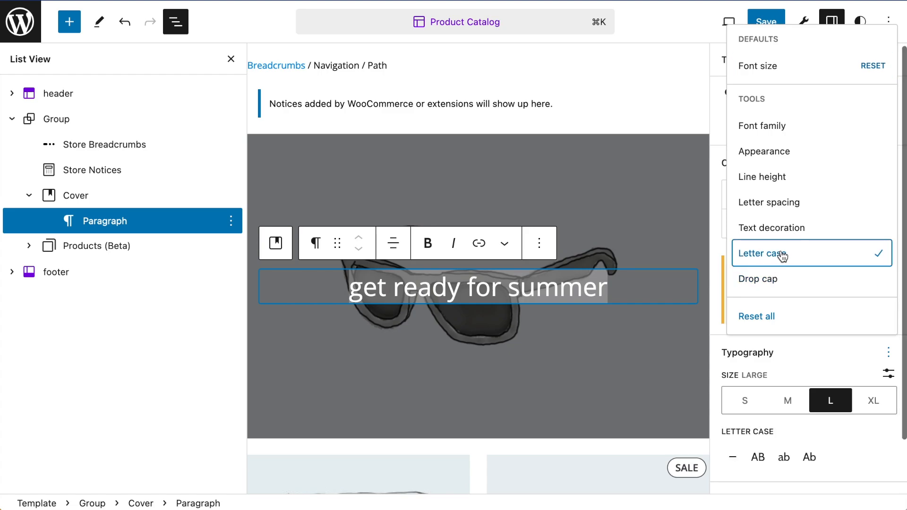
{"action": "left_click", "coordinate": [759, 457]}
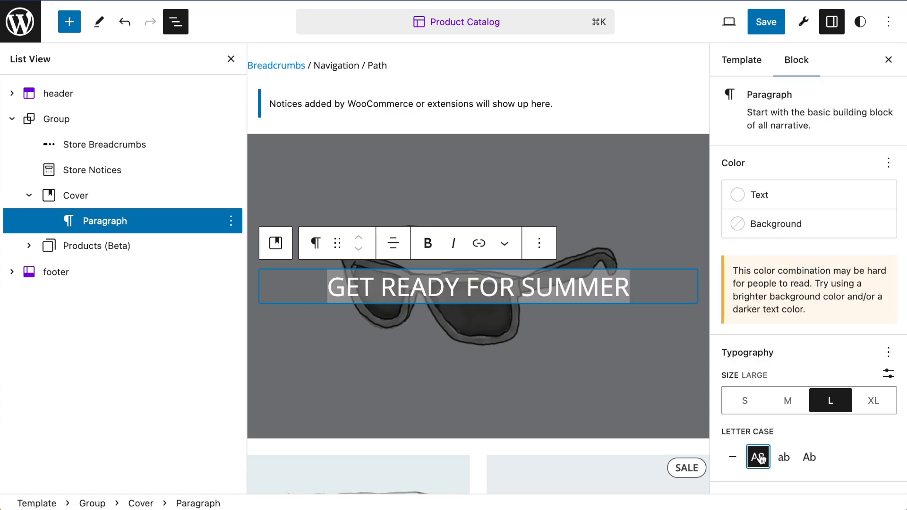
{"action": "left_click", "coordinate": [564, 299]}
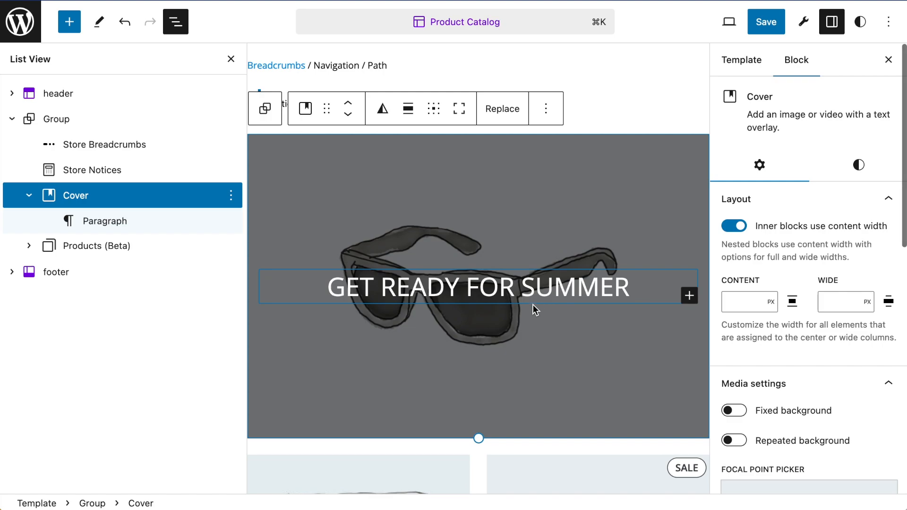
- Add a Spacer block after the title paragraph in the Cover and enlarge it until the title sits above the sunglasses
{"action": "left_click", "coordinate": [138, 231]}
{"action": "left_click", "coordinate": [231, 222]}
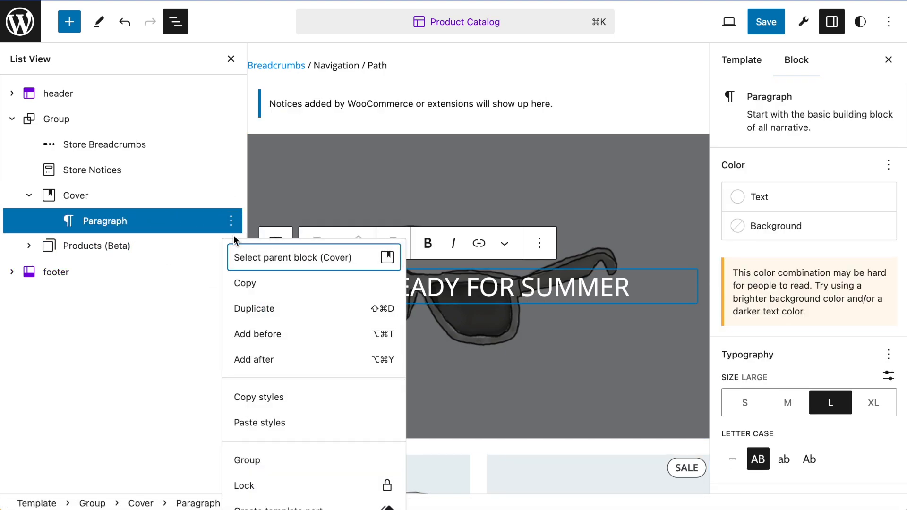
{"action": "left_click", "coordinate": [273, 362]}
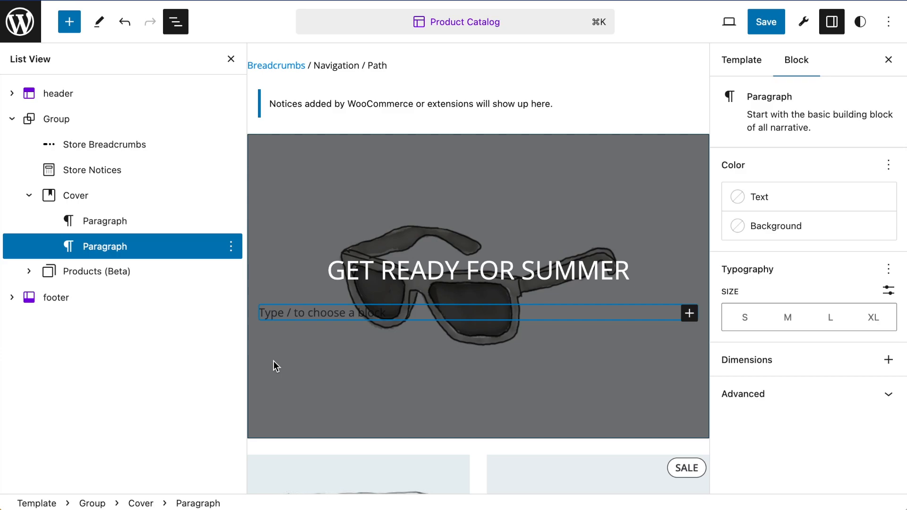
{"action": "type", "text": "/sp"}
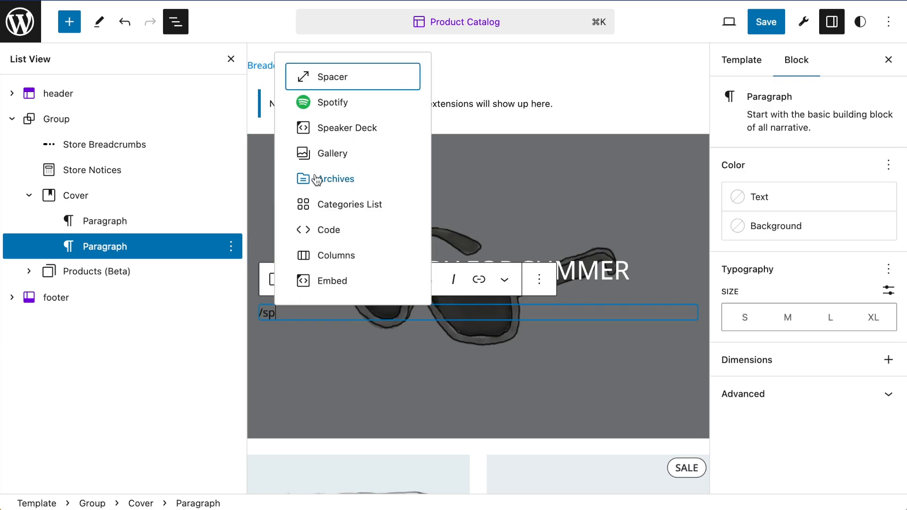
{"action": "left_click", "coordinate": [342, 81]}
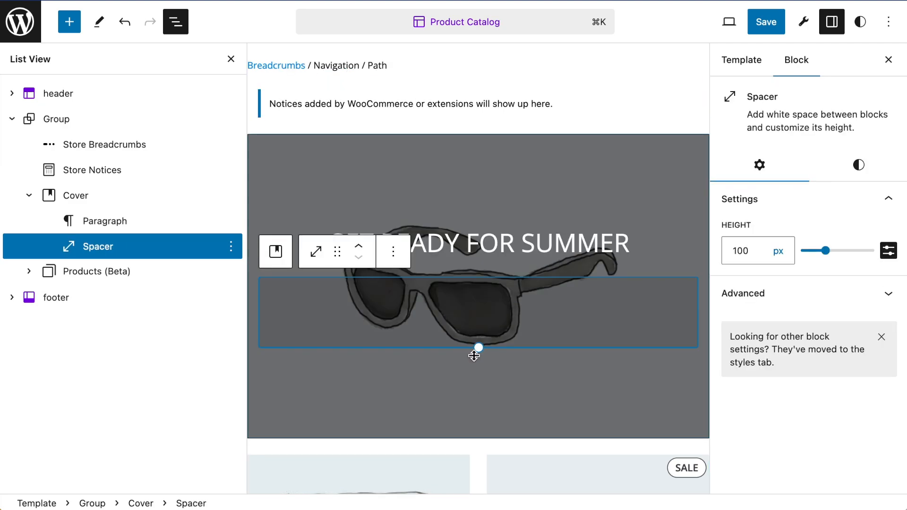
{"action": "left_click_drag", "start_coordinate": [479, 348], "coordinate": [482, 398]}
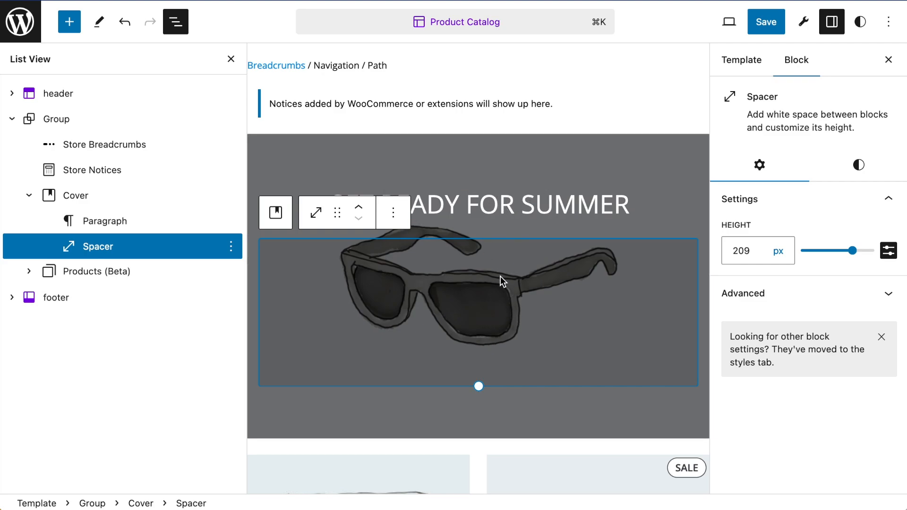
{"action": "mouse_move", "coordinate": [478, 385]}
{"action": "left_mouse_down"}
{"action": "mouse_move", "coordinate": [488, 419]}
{"action": "mouse_move", "coordinate": [481, 399]}
{"action": "left_mouse_up"}
- Align the Cover's title paragraph text to the left
{"action": "left_click", "coordinate": [499, 201]}
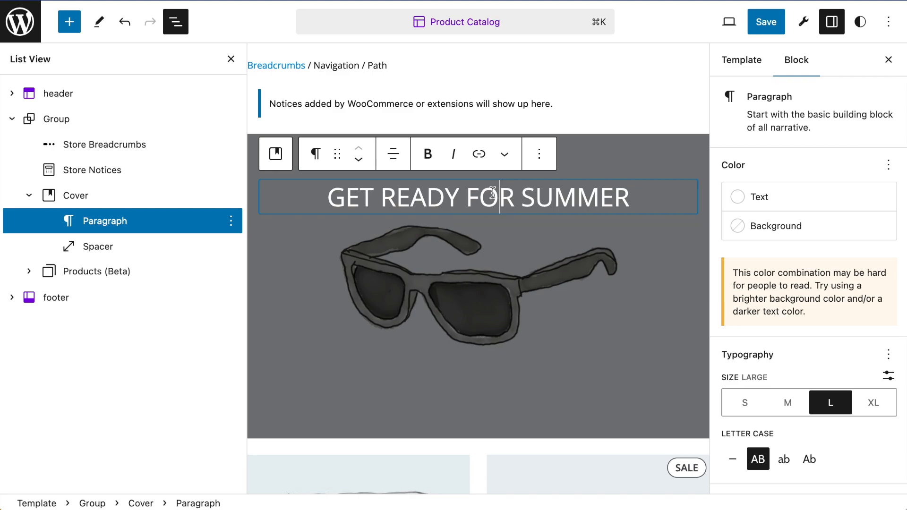
{"action": "left_click", "coordinate": [393, 154]}
{"action": "left_click", "coordinate": [430, 198]}
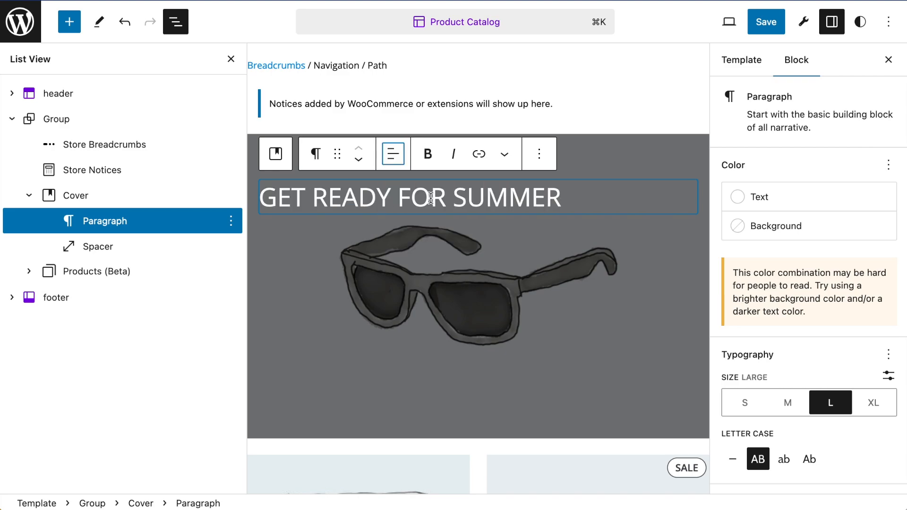
- Add the Appearance option to the Cover title paragraph's typography and set it to Black
{"action": "triple_click", "coordinate": [526, 197]}
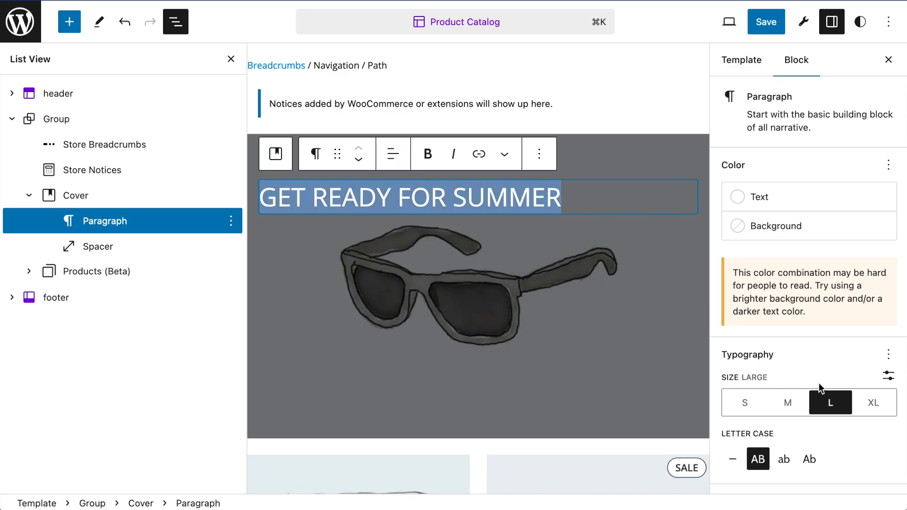
{"action": "scroll", "coordinate": [827, 425], "scroll_direction": "down", "scroll_amount": 2}
{"action": "scroll", "coordinate": [828, 426], "scroll_direction": "down", "scroll_amount": 1}
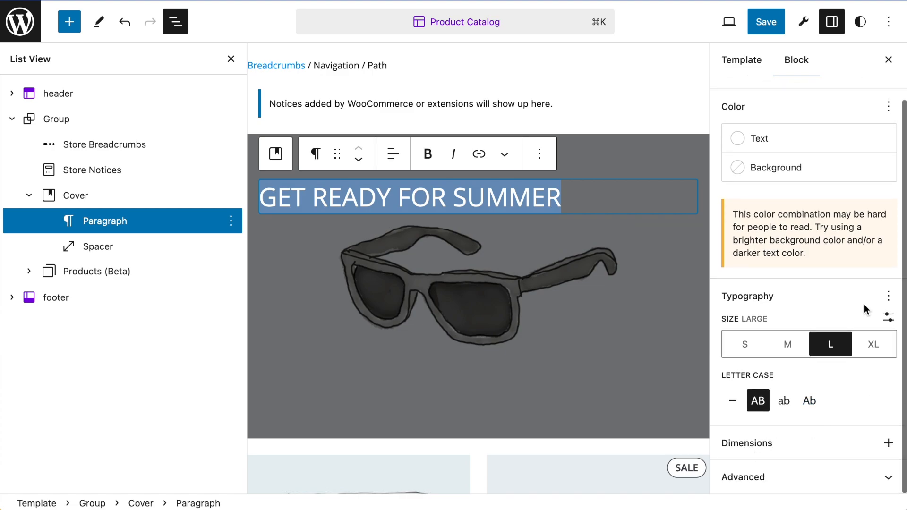
{"action": "left_click", "coordinate": [889, 296]}
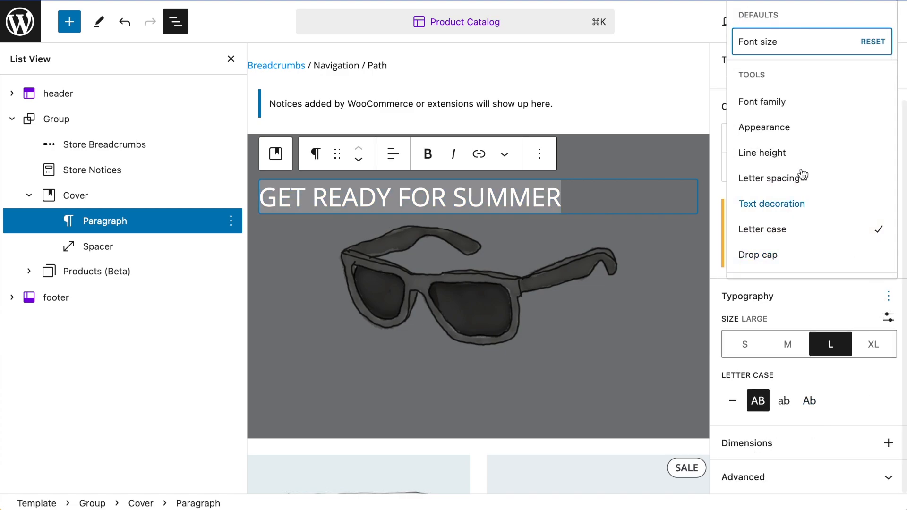
{"action": "left_click", "coordinate": [788, 128]}
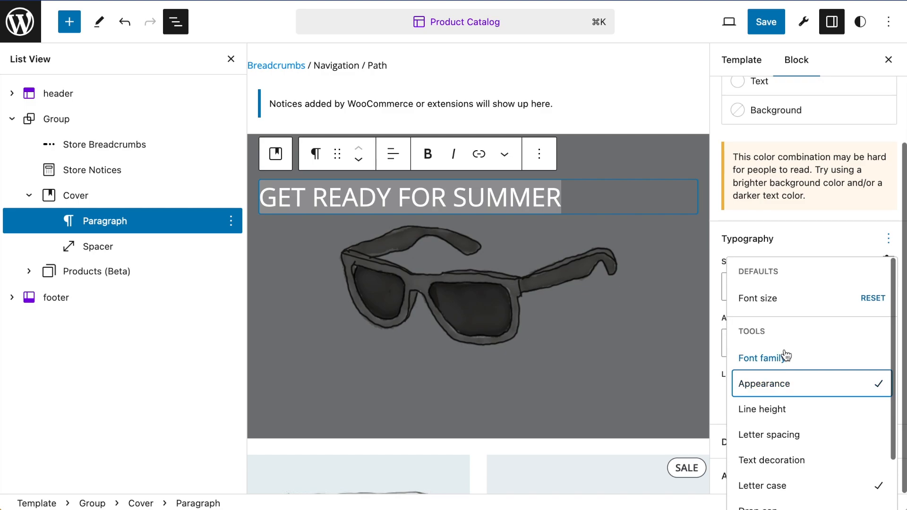
{"action": "left_click", "coordinate": [711, 387]}
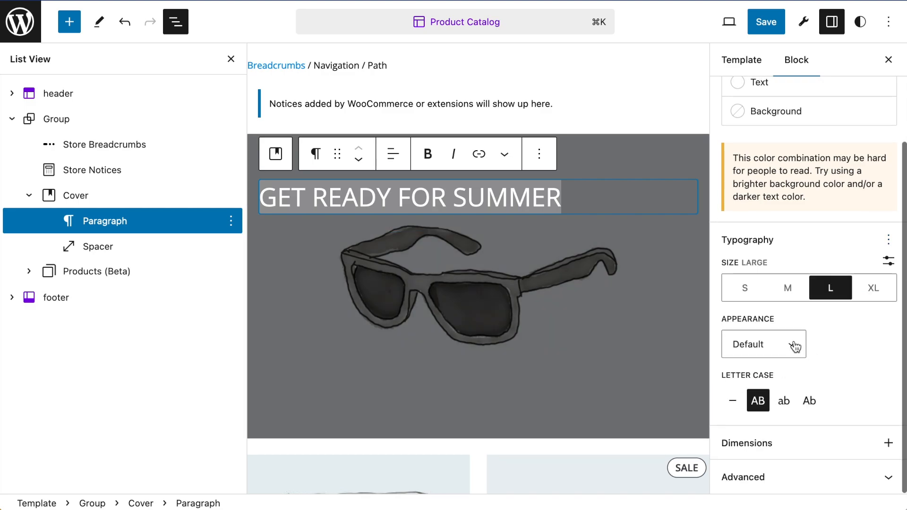
{"action": "left_click", "coordinate": [794, 347]}
{"action": "scroll", "coordinate": [761, 425], "scroll_direction": "down", "scroll_amount": 10}
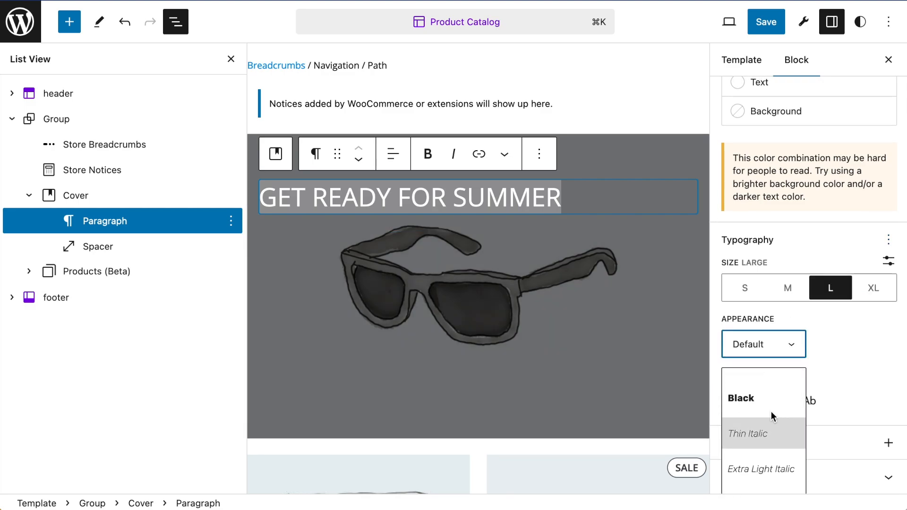
{"action": "left_click", "coordinate": [760, 404]}
- Set the sunglasses Cover block's alignment to Full width
{"action": "left_click", "coordinate": [889, 59]}
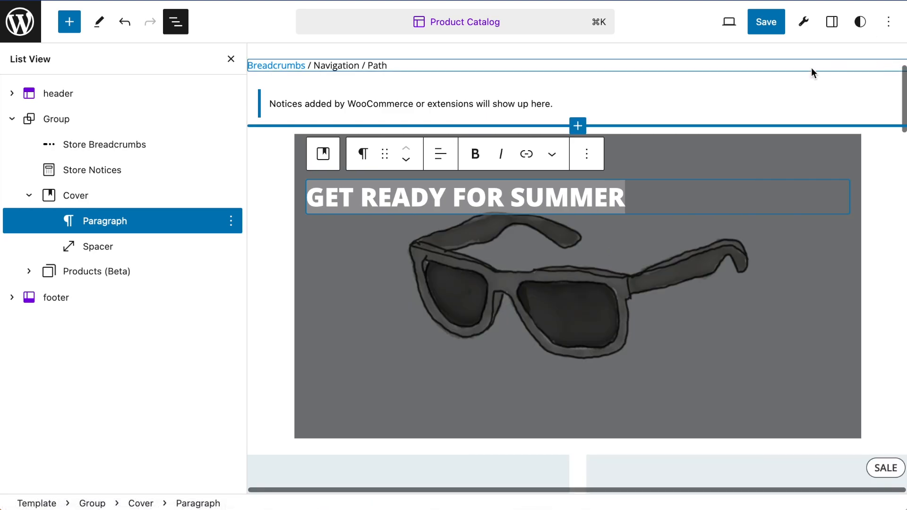
{"action": "left_click", "coordinate": [231, 60]}
{"action": "scroll", "coordinate": [538, 280], "scroll_direction": "down", "scroll_amount": 5}
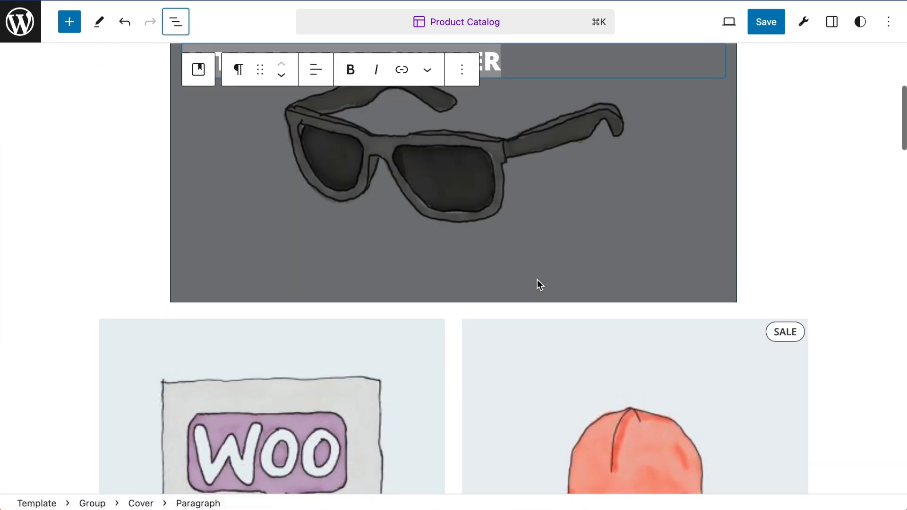
{"action": "scroll", "coordinate": [539, 280], "scroll_direction": "up", "scroll_amount": 4}
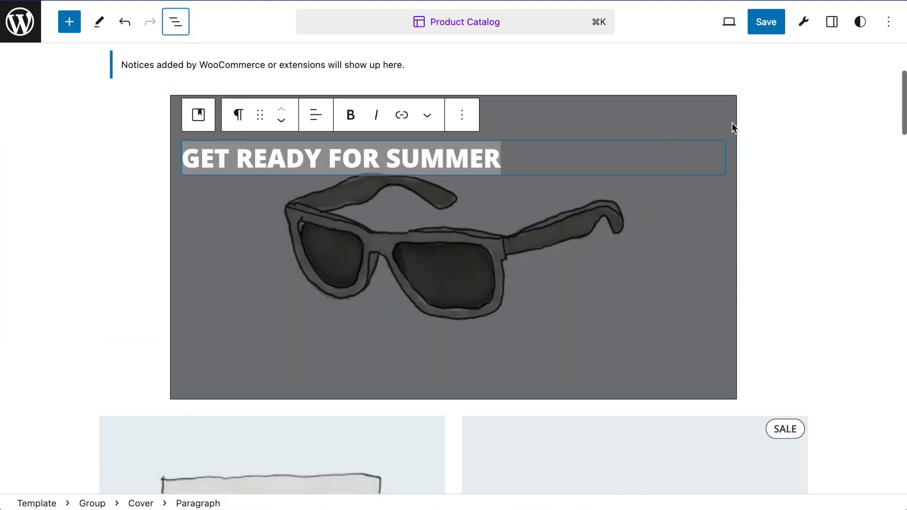
{"action": "left_click", "coordinate": [703, 122]}
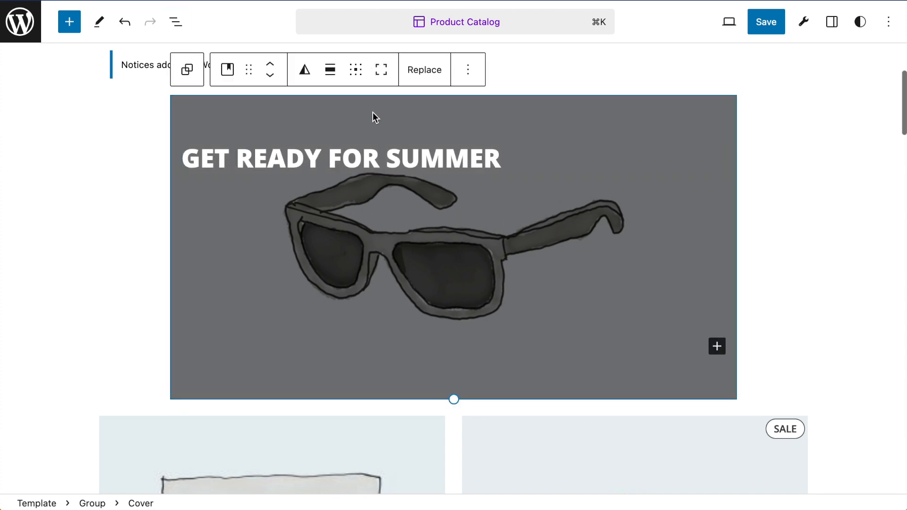
{"action": "scroll", "coordinate": [359, 254], "scroll_direction": "down", "scroll_amount": 1}
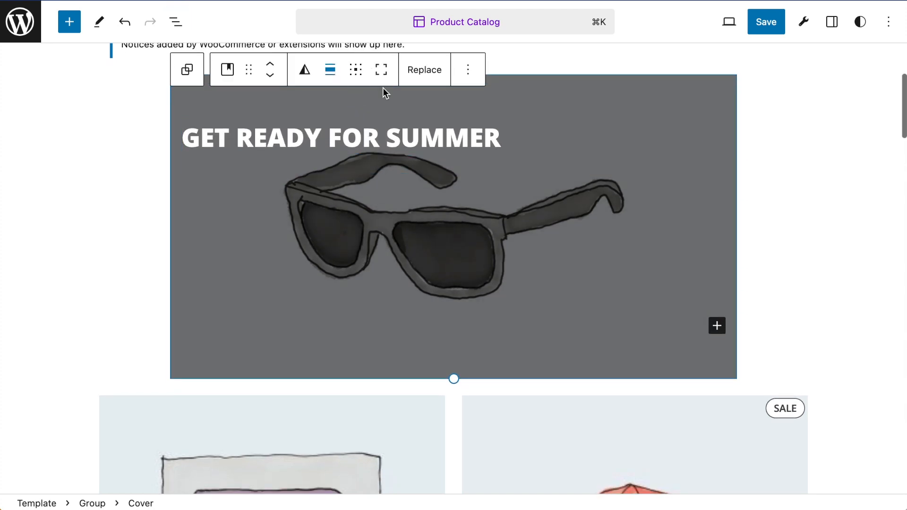
{"action": "left_click", "coordinate": [333, 81]}
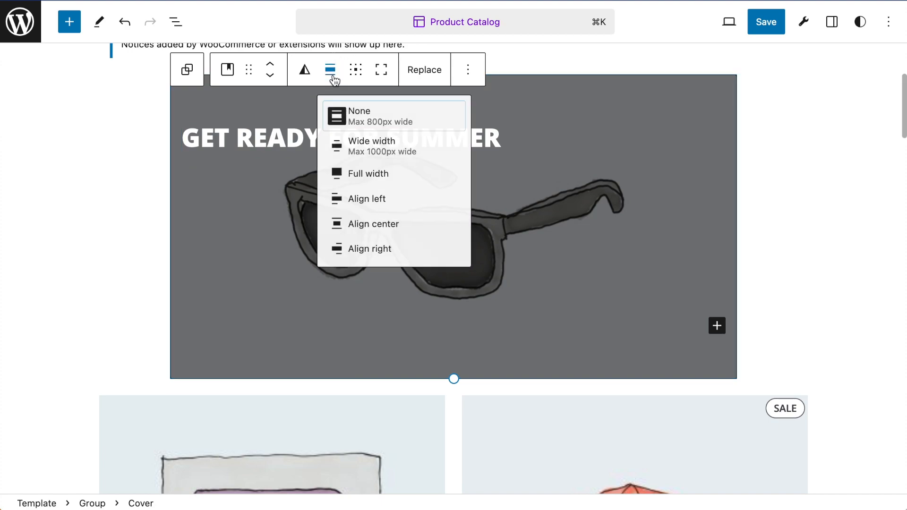
{"action": "left_click", "coordinate": [374, 181]}
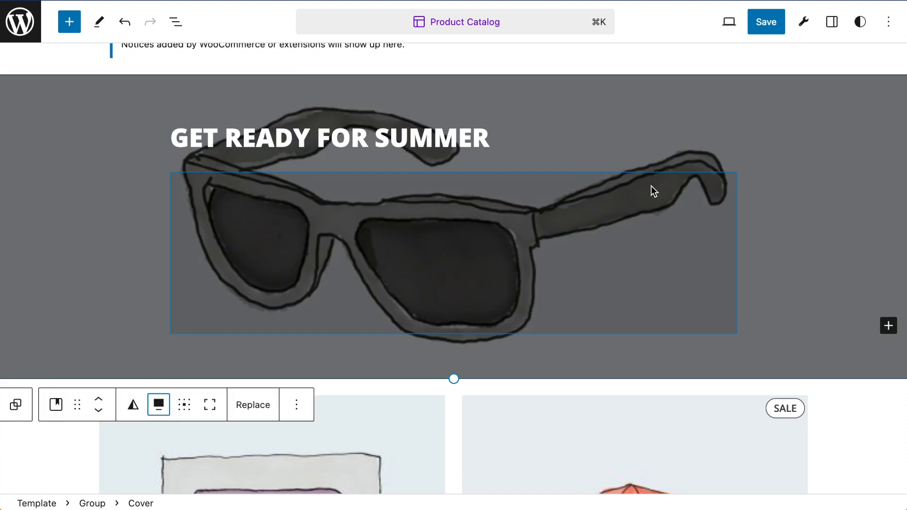
{"action": "scroll", "coordinate": [595, 259], "scroll_direction": "down", "scroll_amount": 4}
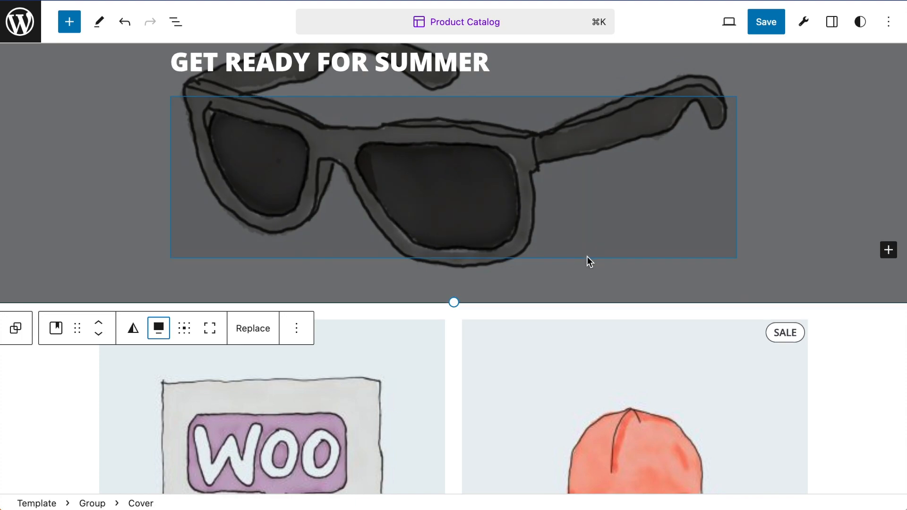
{"action": "scroll", "coordinate": [587, 256], "scroll_direction": "up", "scroll_amount": 6}
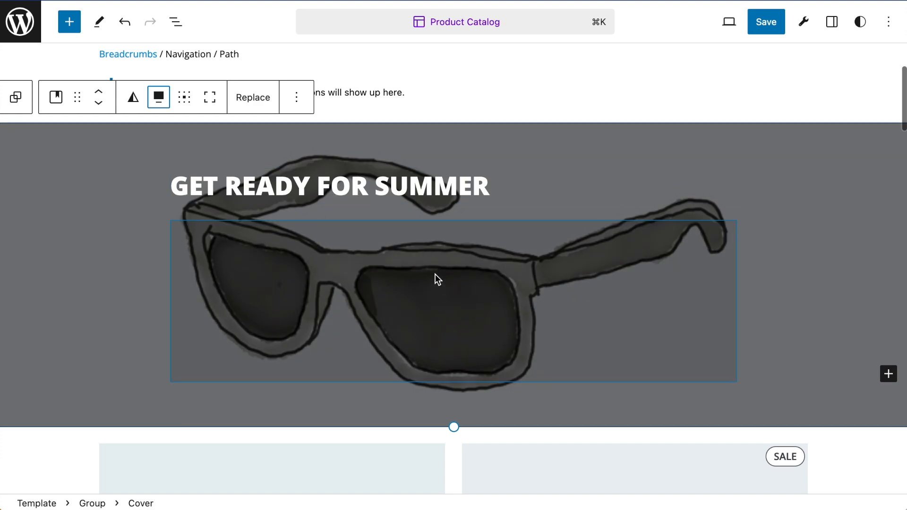
- Shorten the Spacer below the Cover's title slightly to lower the title text
{"action": "left_click", "coordinate": [417, 190]}
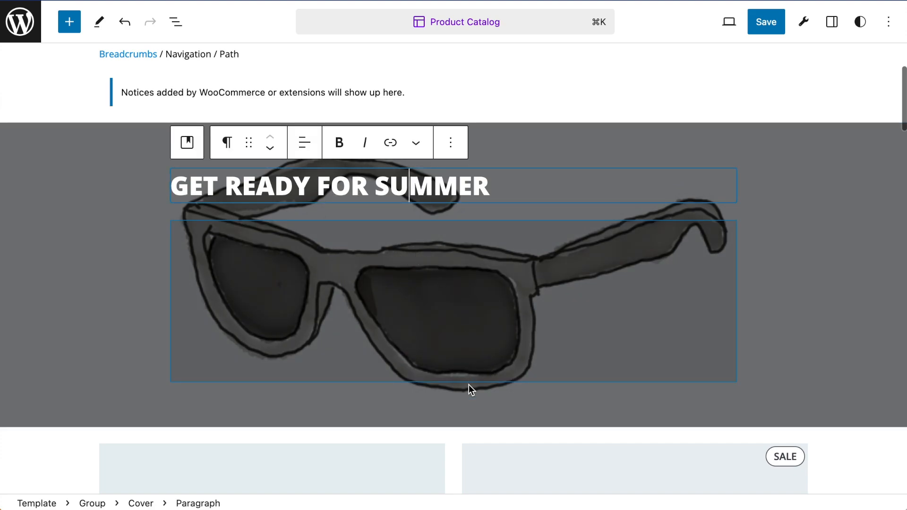
{"action": "left_click", "coordinate": [462, 330]}
{"action": "left_click_drag", "start_coordinate": [455, 380], "coordinate": [452, 356]}
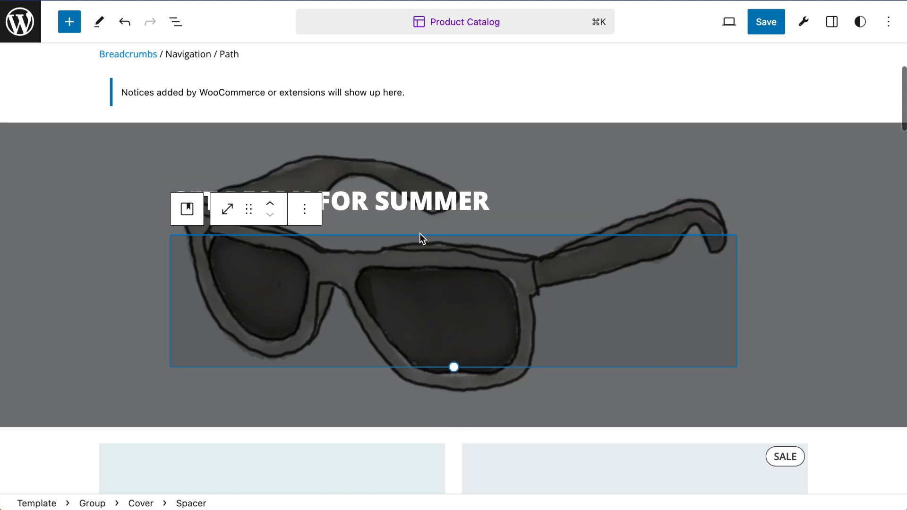
- Move the Spacer above the title paragraph and enlarge it until the title sits near the Cover's lower edge
{"action": "left_click", "coordinate": [270, 204]}
{"action": "left_click_drag", "start_coordinate": [454, 369], "coordinate": [468, 429]}
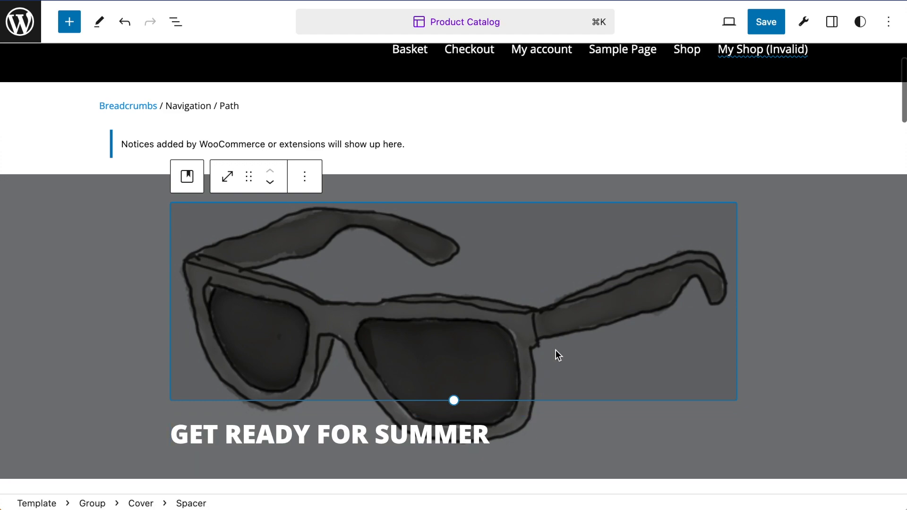
{"action": "scroll", "coordinate": [594, 320], "scroll_direction": "down", "scroll_amount": 3}
{"action": "left_click", "coordinate": [830, 67]}
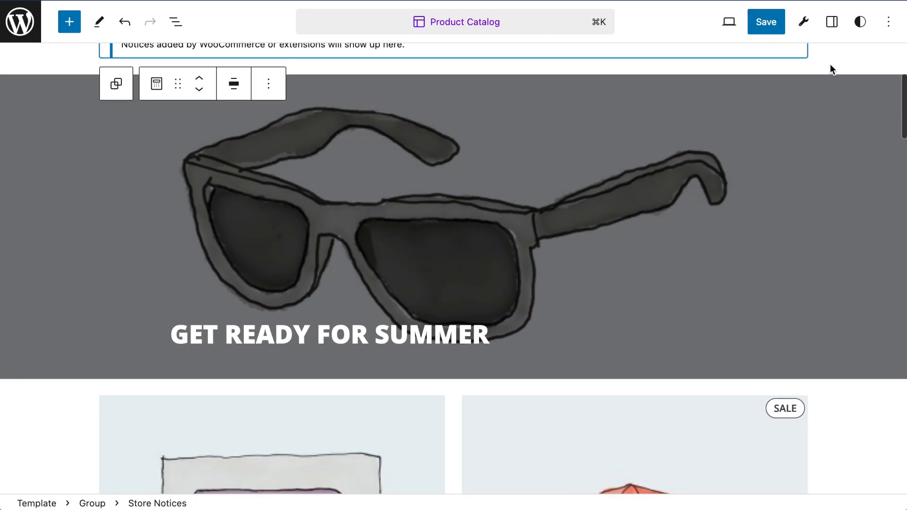
{"action": "left_click", "coordinate": [832, 63]}
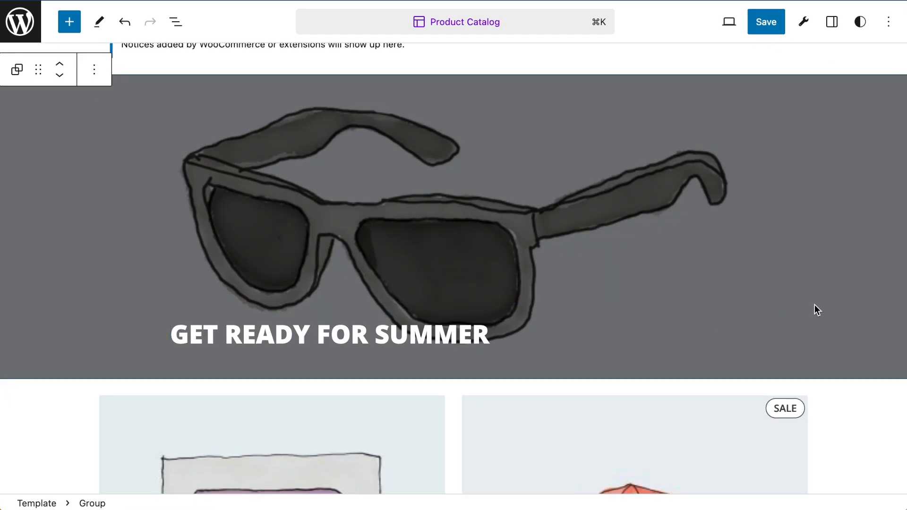
- Move the Spacer back below the title paragraph in the Cover
{"action": "left_click", "coordinate": [417, 333]}
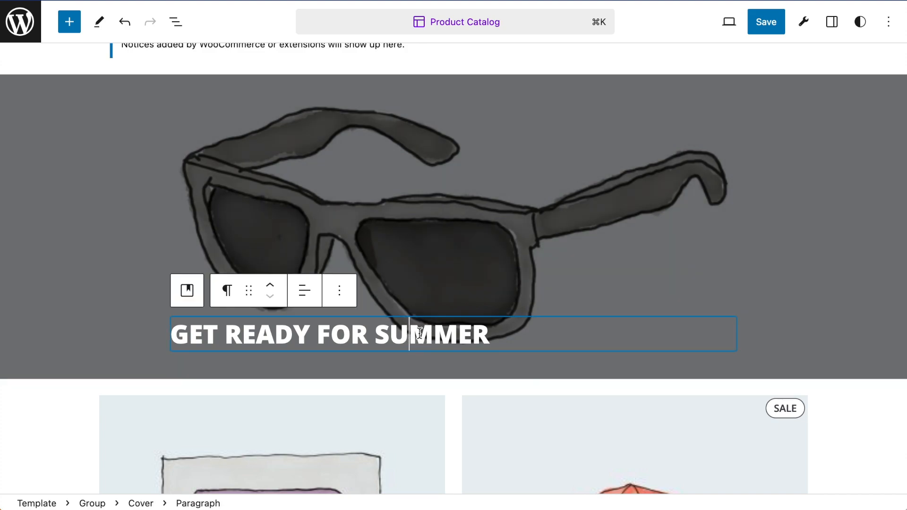
{"action": "left_click", "coordinate": [483, 245]}
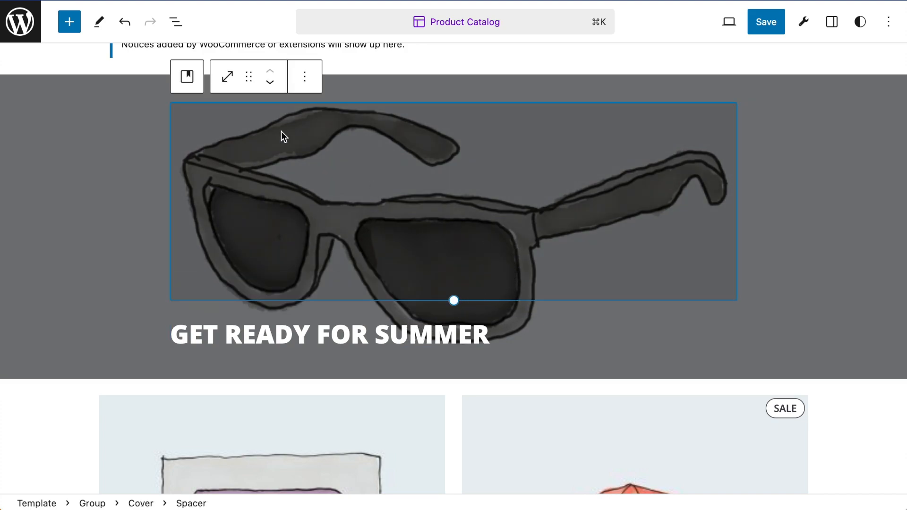
{"action": "left_click", "coordinate": [270, 82]}
{"action": "scroll", "coordinate": [405, 139], "scroll_direction": "up", "scroll_amount": 1}
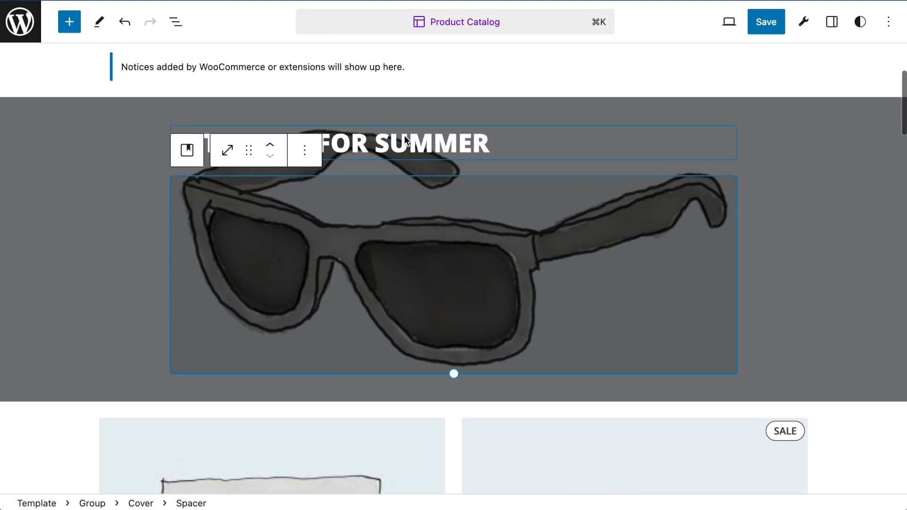
- Align the Cover's title paragraph text to the right
{"action": "left_click", "coordinate": [407, 142]}
{"action": "left_click", "coordinate": [302, 99]}
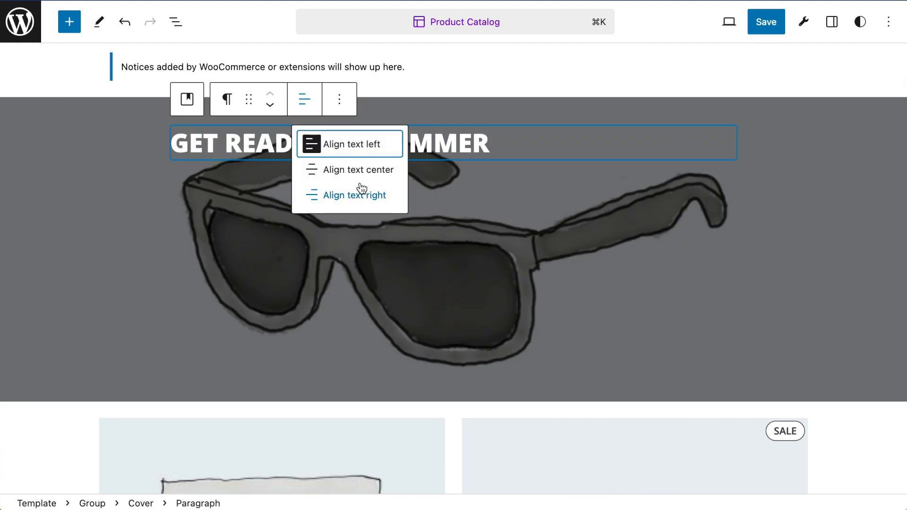
{"action": "left_click", "coordinate": [364, 197]}
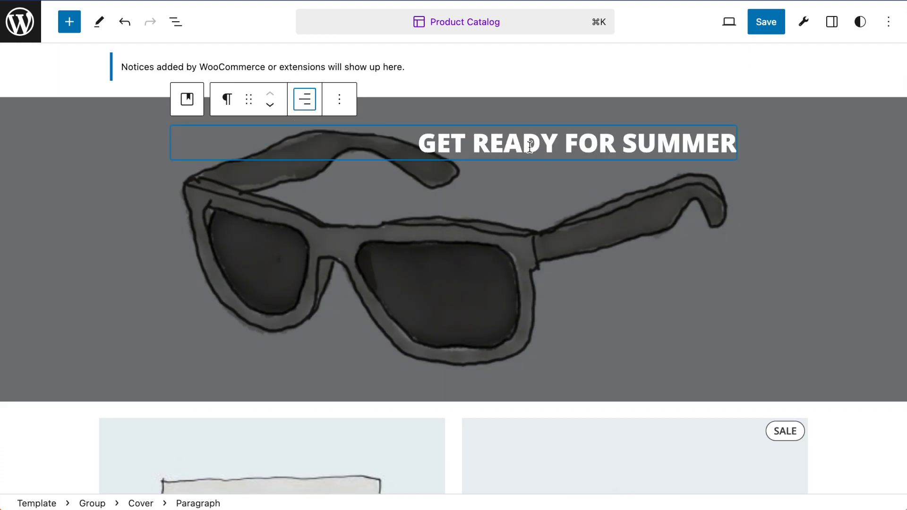
- Try the title paragraph's Medium and Large sizes, and switch it to a custom font size of 31 px
{"action": "left_click", "coordinate": [538, 138]}
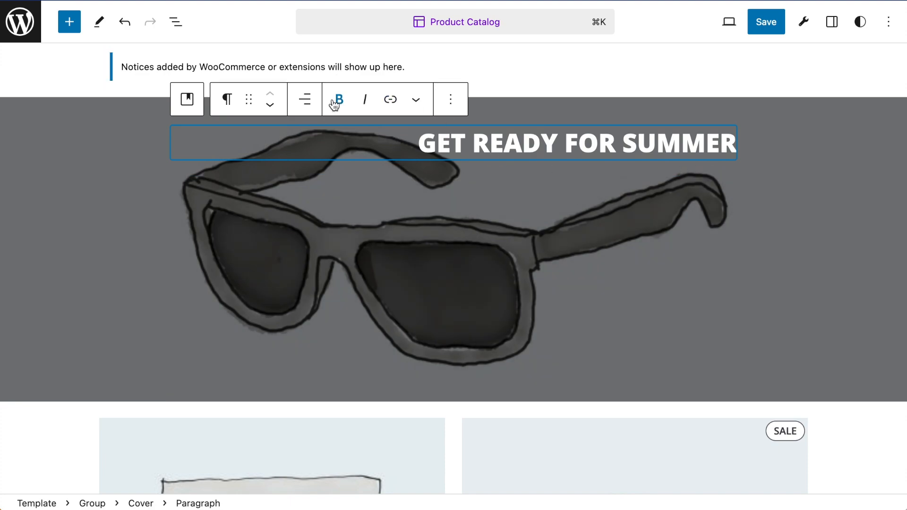
{"action": "double_click", "coordinate": [549, 140]}
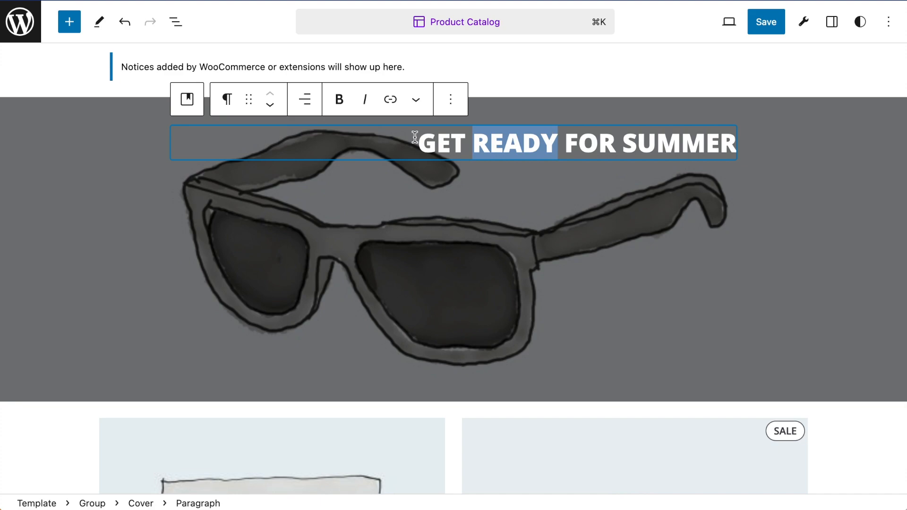
{"action": "left_click", "coordinate": [832, 22]}
{"action": "scroll", "coordinate": [802, 379], "scroll_direction": "down", "scroll_amount": 3}
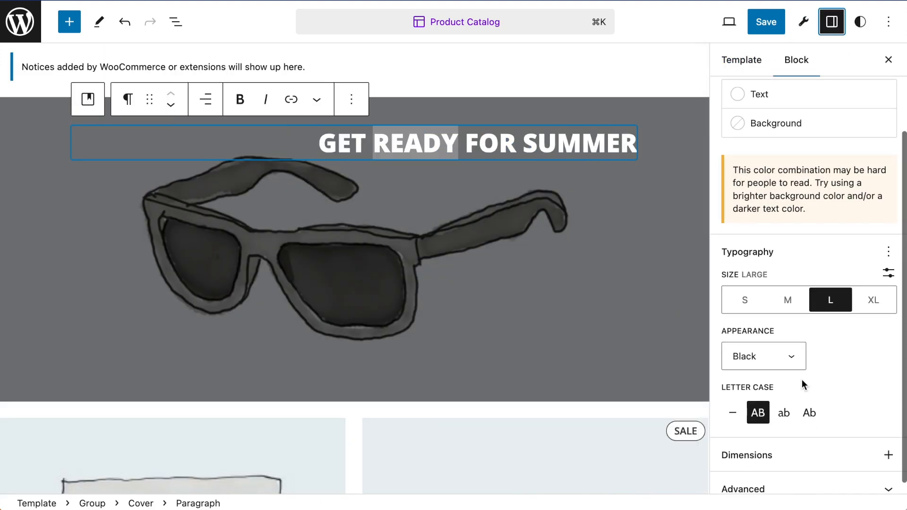
{"action": "left_click", "coordinate": [794, 302]}
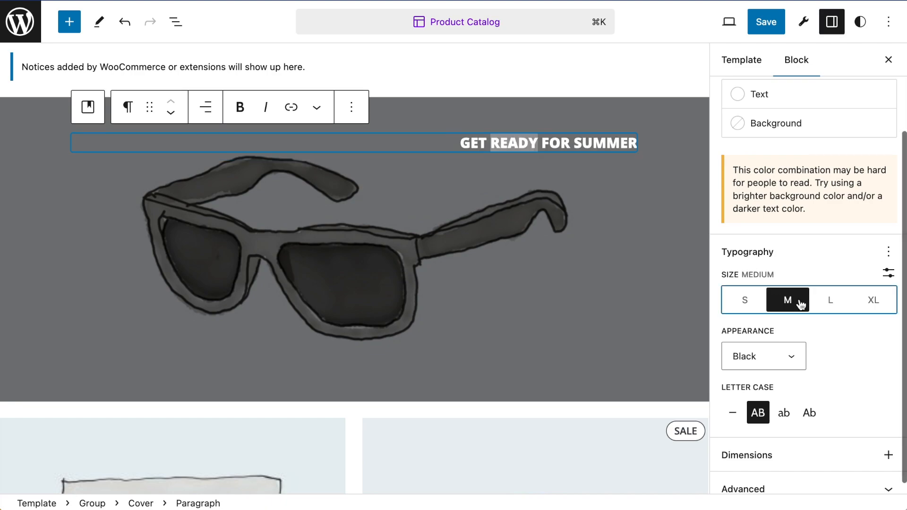
{"action": "left_click", "coordinate": [829, 304]}
{"action": "left_click", "coordinate": [888, 273]}
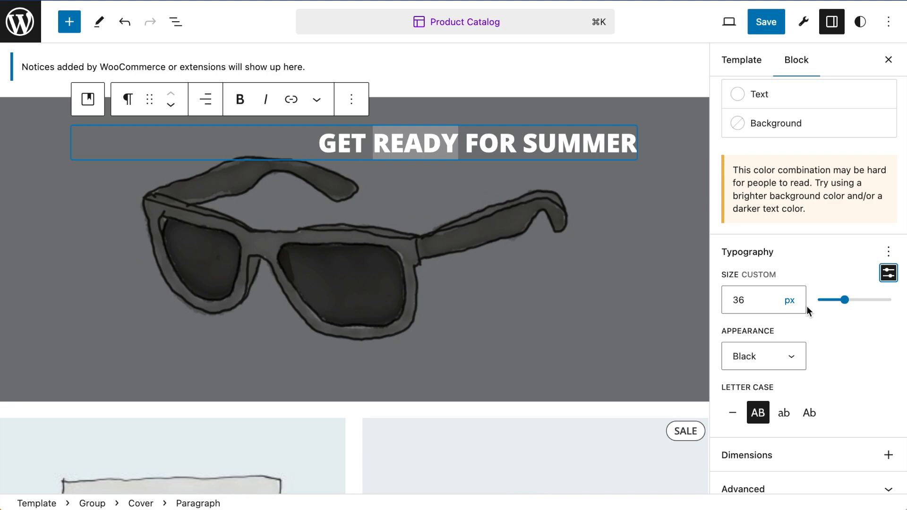
{"action": "left_click_drag", "start_coordinate": [841, 308], "coordinate": [843, 306]}
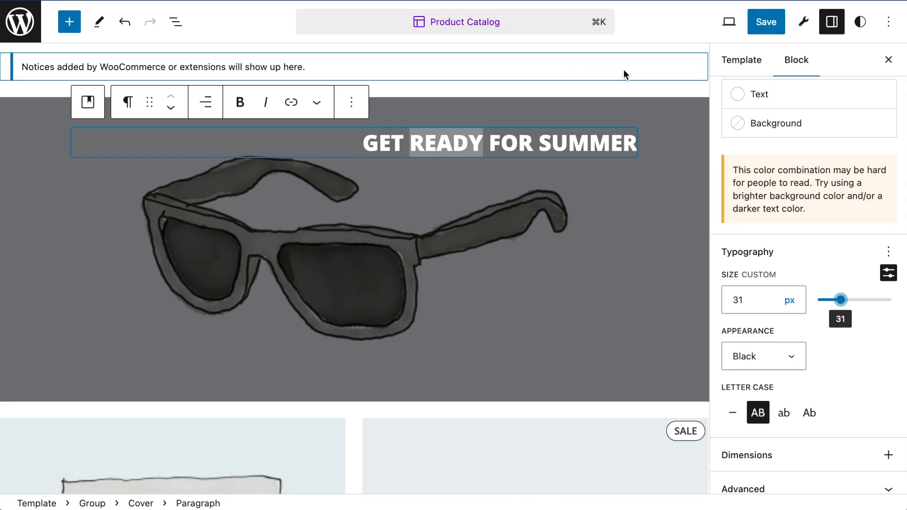
- Save the changes to the Product Catalog template
{"action": "left_click", "coordinate": [762, 28]}
{"action": "left_click", "coordinate": [760, 25]}
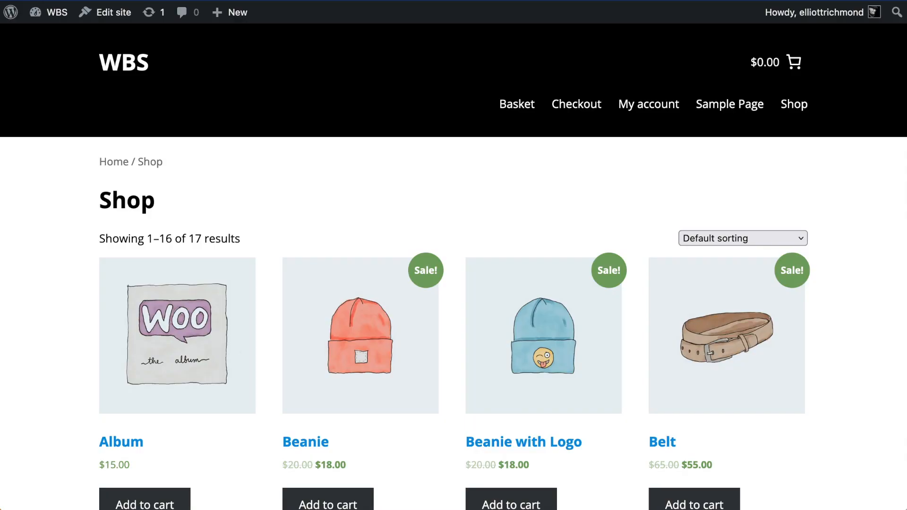
- Open the Shop page on the live site and review the summer banner and the product grid
{"action": "left_click", "coordinate": [794, 104]}
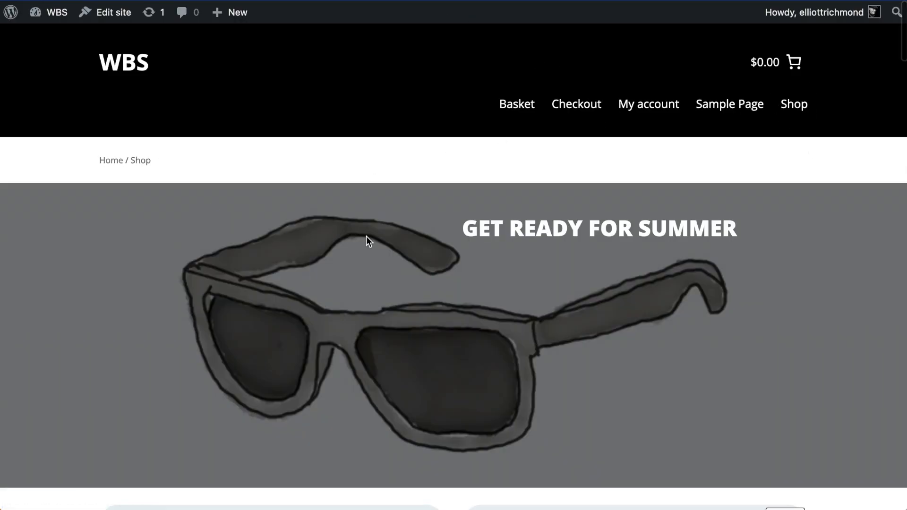
{"action": "scroll", "coordinate": [367, 237], "scroll_direction": "down", "scroll_amount": 3}
{"action": "scroll", "coordinate": [339, 236], "scroll_direction": "down", "scroll_amount": 6}
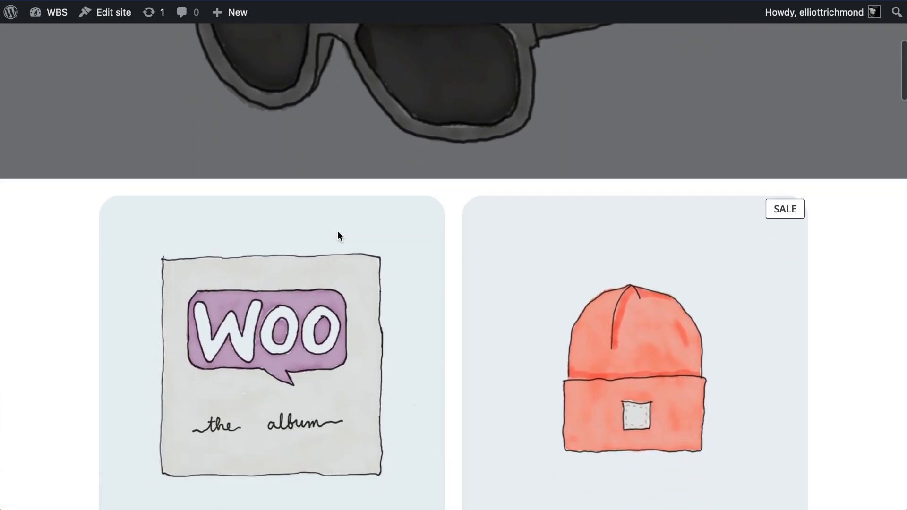
{"action": "scroll", "coordinate": [338, 237], "scroll_direction": "down", "scroll_amount": 2}
{"action": "scroll", "coordinate": [350, 284], "scroll_direction": "up", "scroll_amount": 5}
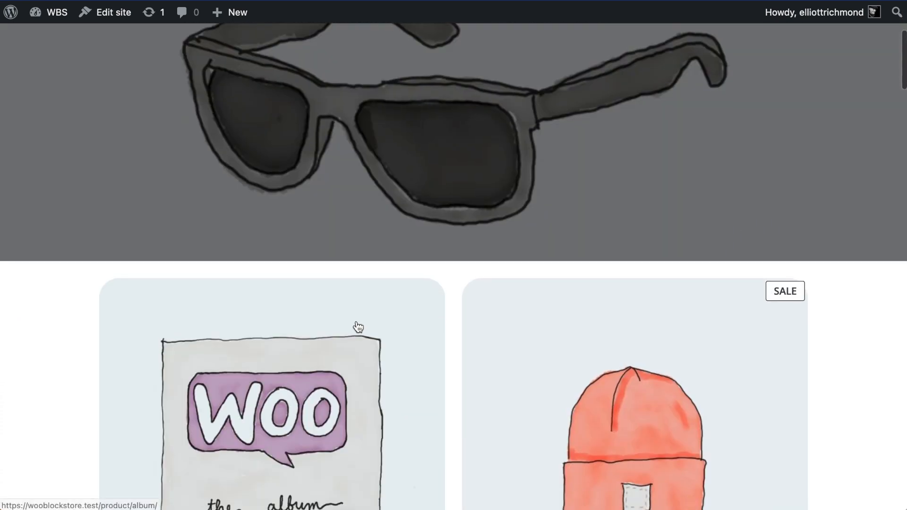
- Look further down the live Shop page, and clear the customizations of the Product Catalog template in the site editor
{"action": "scroll", "coordinate": [236, 237], "scroll_direction": "down", "scroll_amount": 2}
{"action": "scroll", "coordinate": [321, 289], "scroll_direction": "down", "scroll_amount": 6}
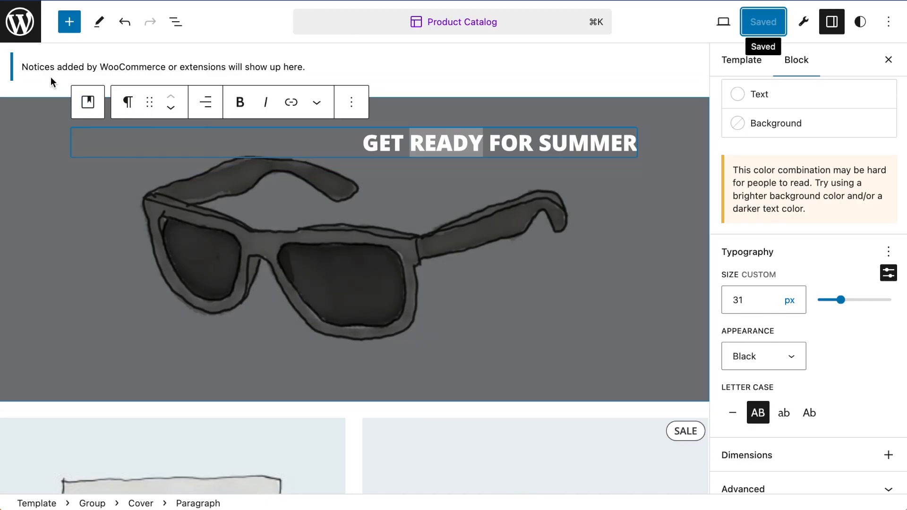
{"action": "left_click", "coordinate": [21, 21]}
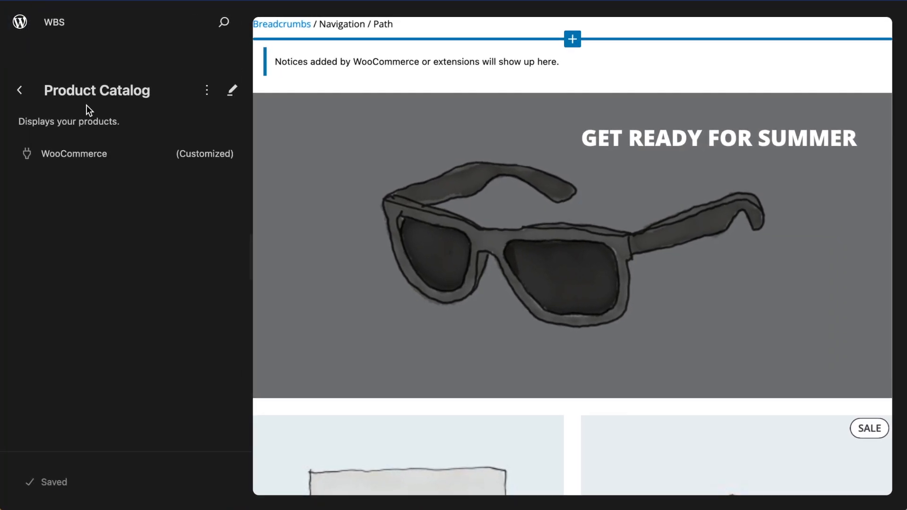
{"action": "left_click", "coordinate": [206, 91]}
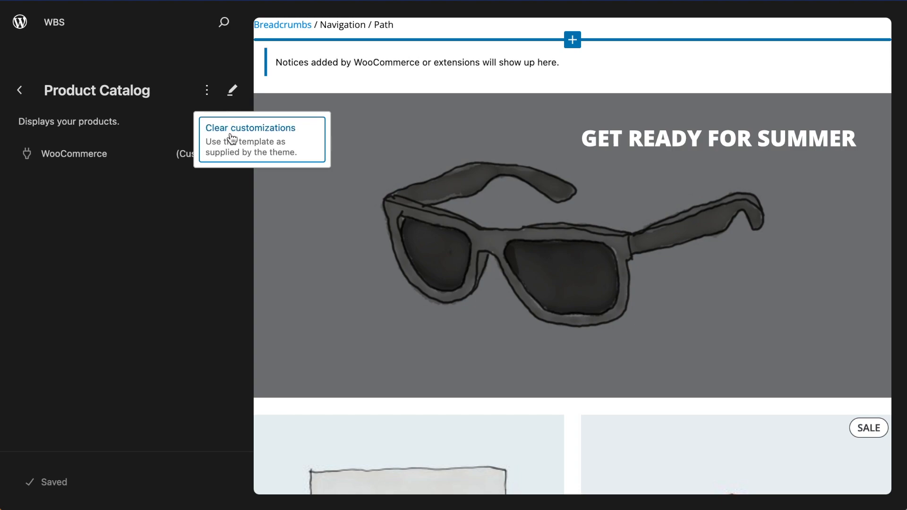
{"action": "left_click", "coordinate": [277, 145]}
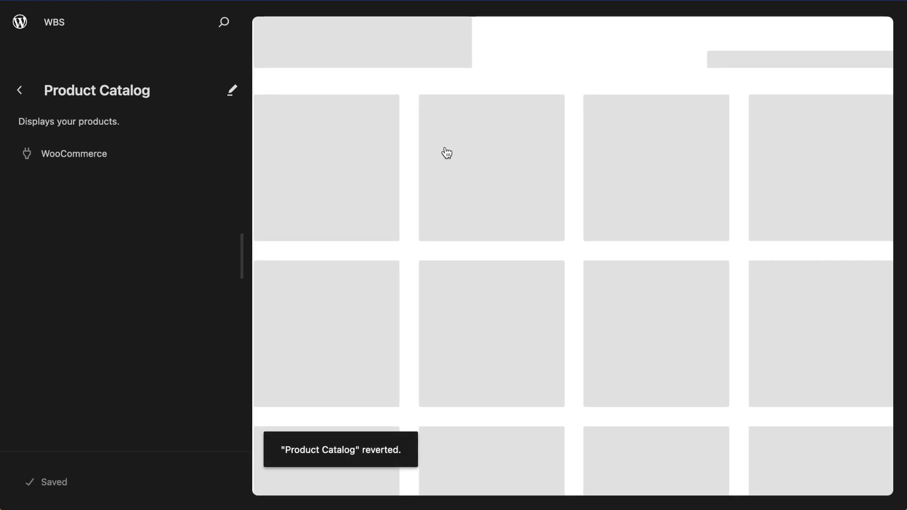
- Reopen the Product Catalog template for editing and transform its classic template placeholder into blocks
{"action": "left_click", "coordinate": [18, 90]}
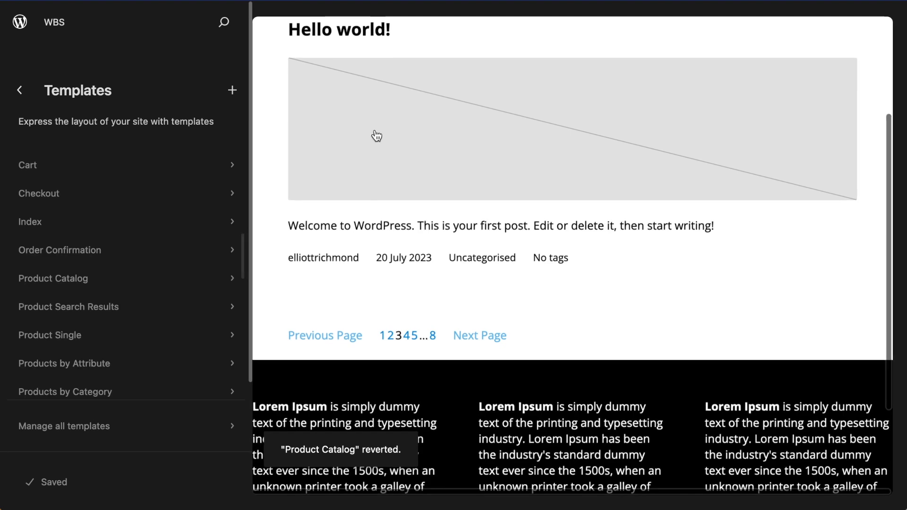
{"action": "left_click", "coordinate": [60, 282]}
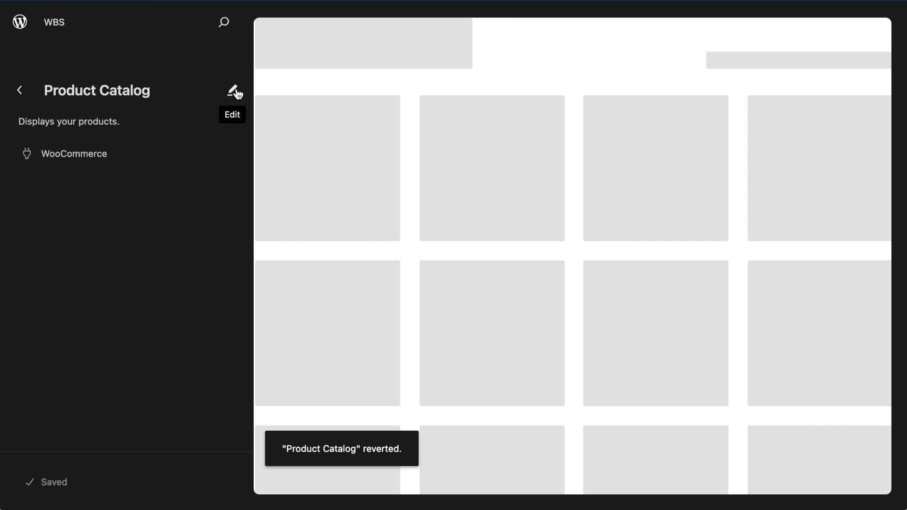
{"action": "left_click", "coordinate": [566, 279]}
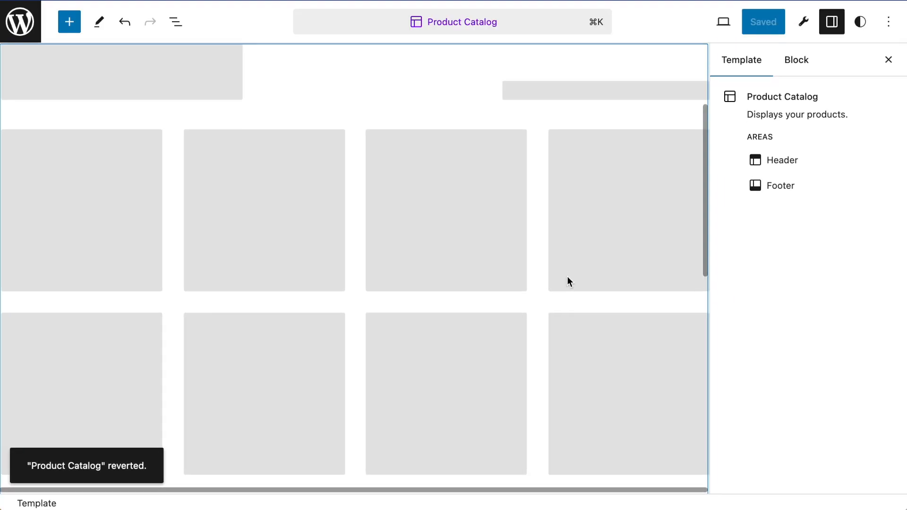
{"action": "left_click", "coordinate": [889, 62]}
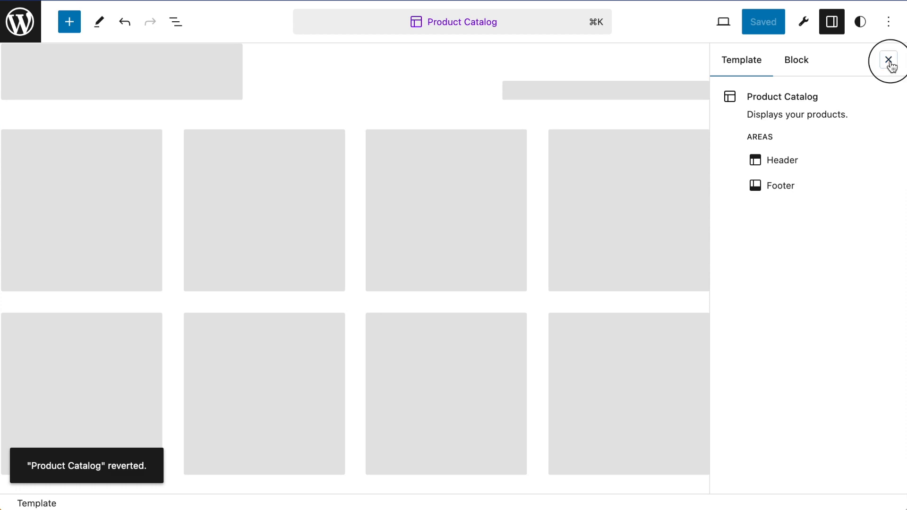
{"action": "left_click", "coordinate": [426, 356]}
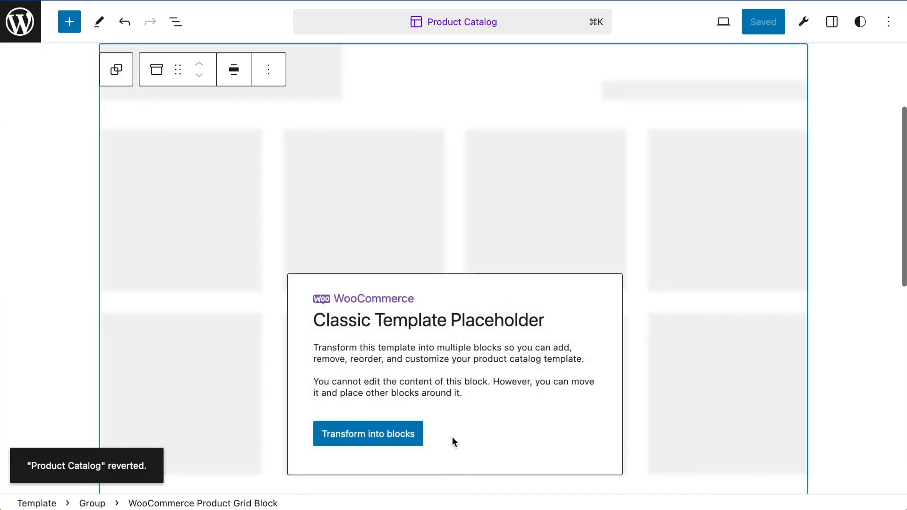
{"action": "mouse_move", "coordinate": [336, 445]}
{"action": "left_click", "coordinate": [387, 439]}
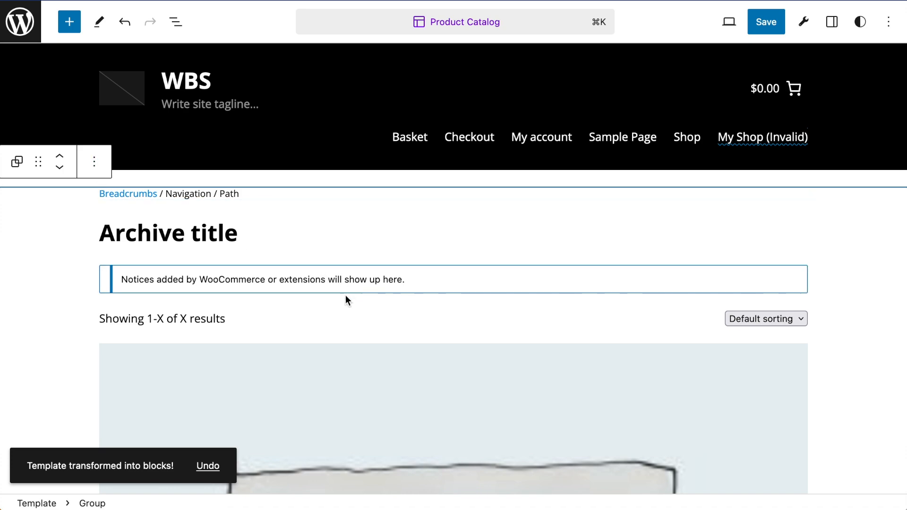
- Switch the Product template block inside Products (Beta) to grid view
{"action": "left_click", "coordinate": [176, 21]}
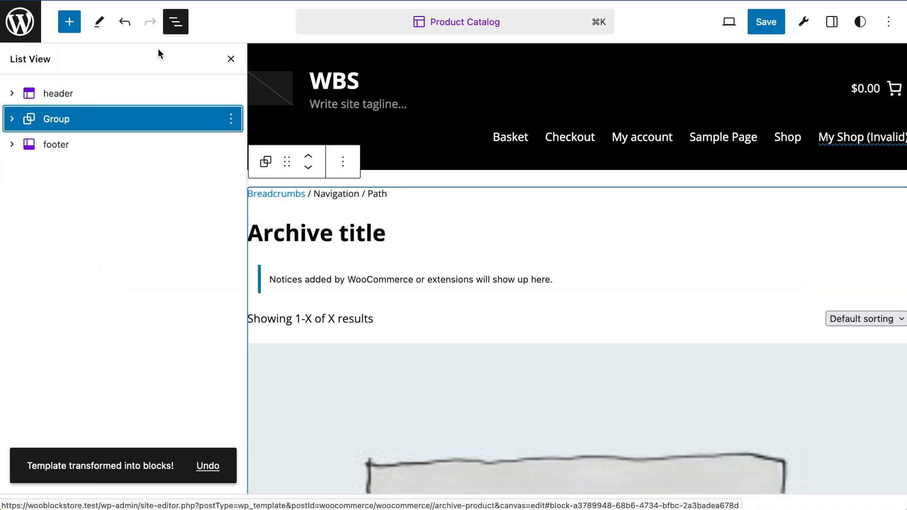
{"action": "left_click", "coordinate": [12, 119]}
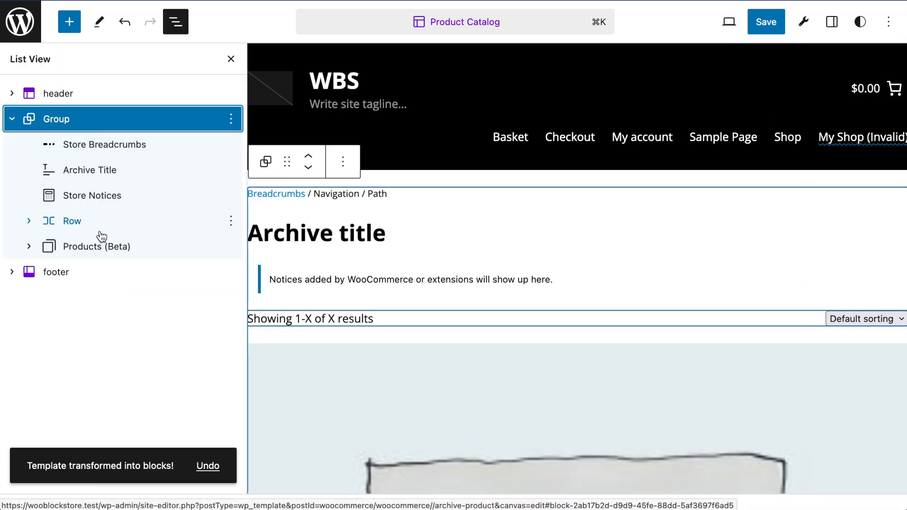
{"action": "left_click", "coordinate": [89, 250]}
{"action": "left_click", "coordinate": [28, 246]}
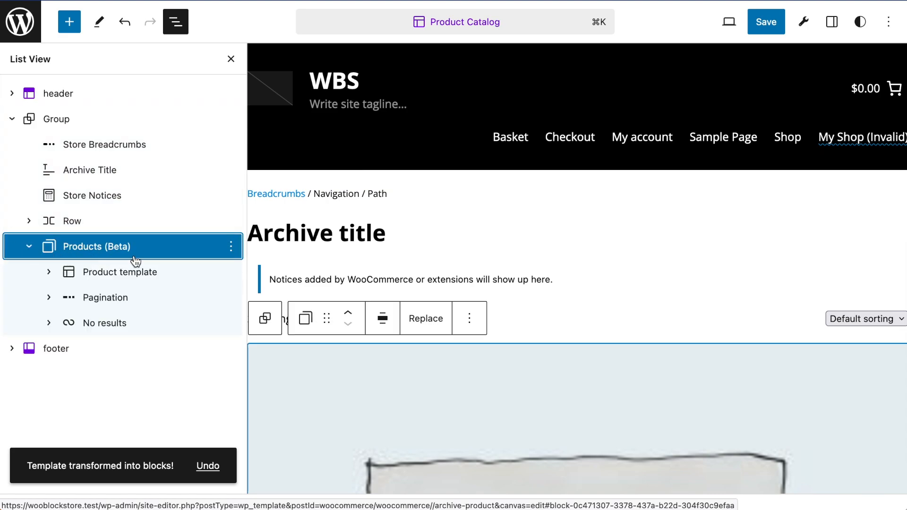
{"action": "left_click", "coordinate": [135, 277]}
{"action": "left_click", "coordinate": [409, 319]}
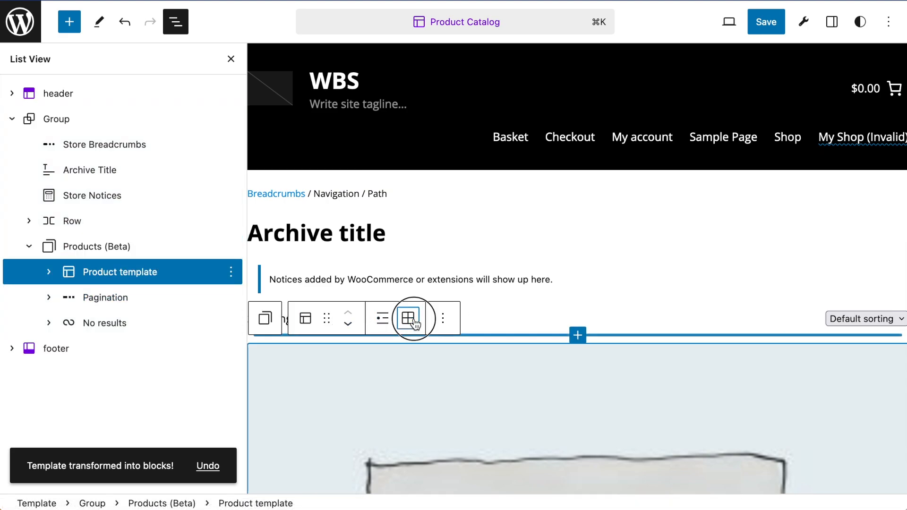
{"action": "scroll", "coordinate": [561, 269], "scroll_direction": "down", "scroll_amount": 4}
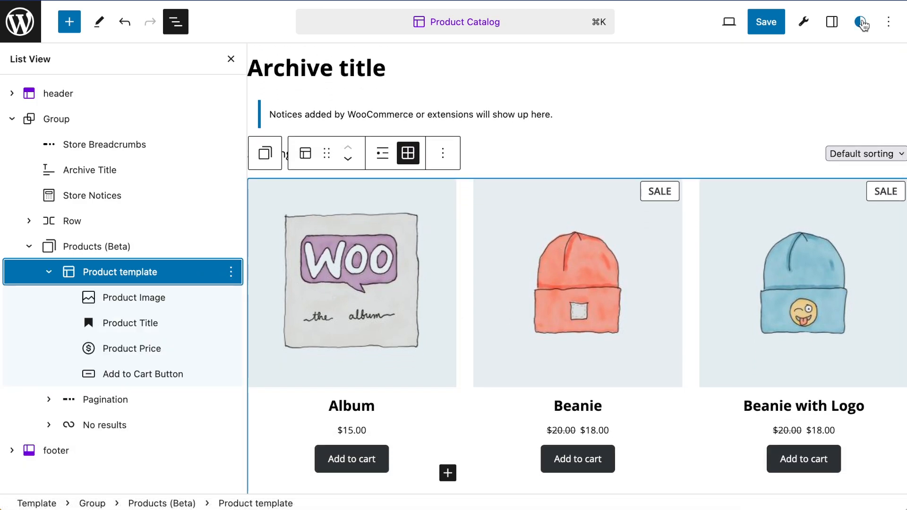
- Set the site-wide background color of the Add to Cart Button block to Vivid cyan blue in the global styles
{"action": "left_click", "coordinate": [862, 22]}
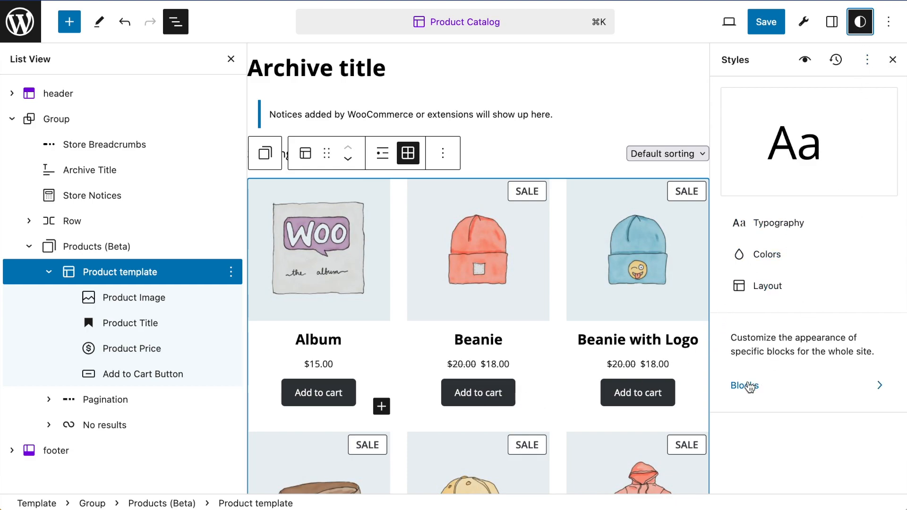
{"action": "left_click", "coordinate": [142, 374]}
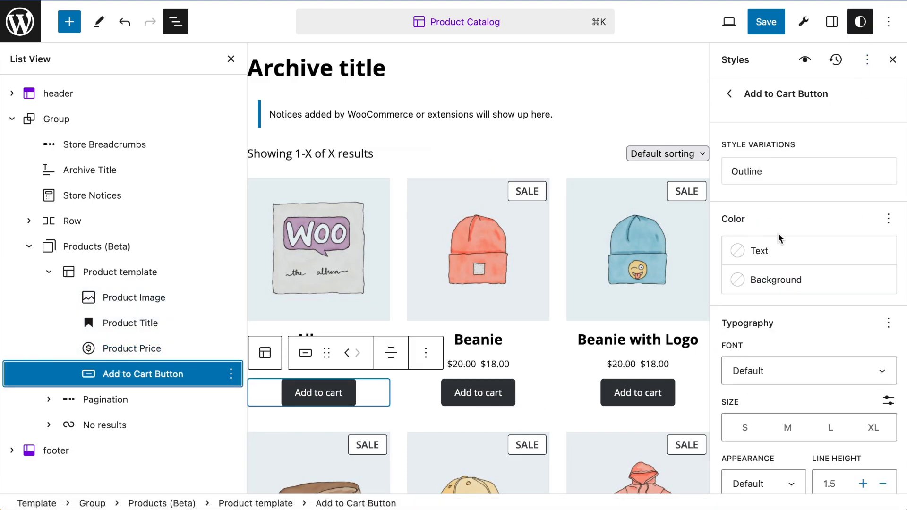
{"action": "scroll", "coordinate": [832, 204], "scroll_direction": "down", "scroll_amount": 1}
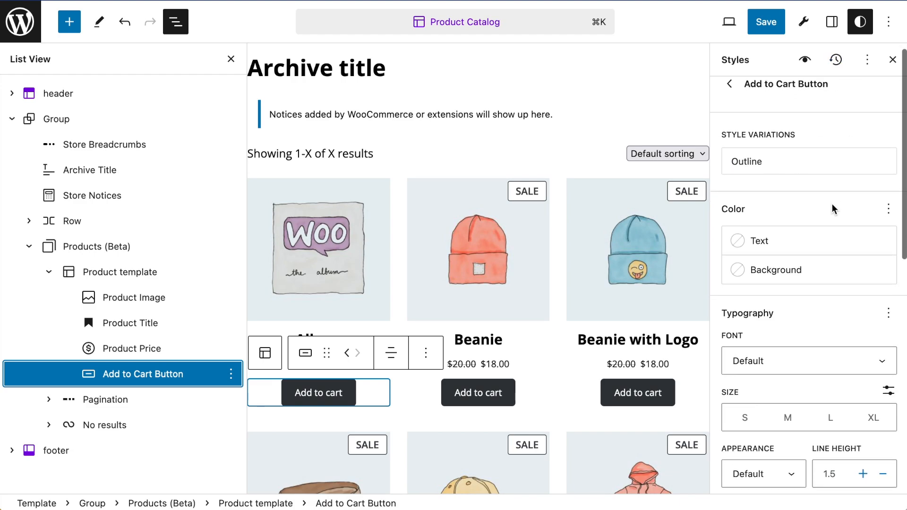
{"action": "scroll", "coordinate": [778, 201], "scroll_direction": "up", "scroll_amount": 1}
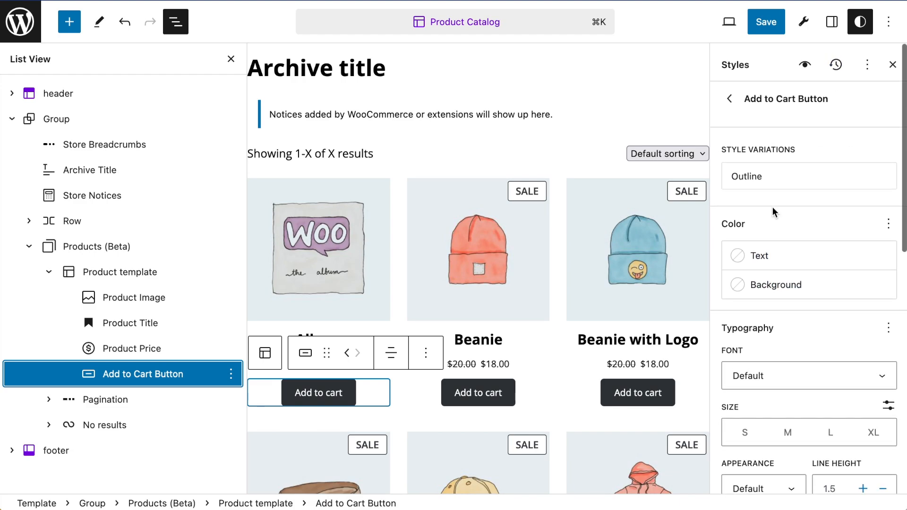
{"action": "left_click", "coordinate": [774, 283]}
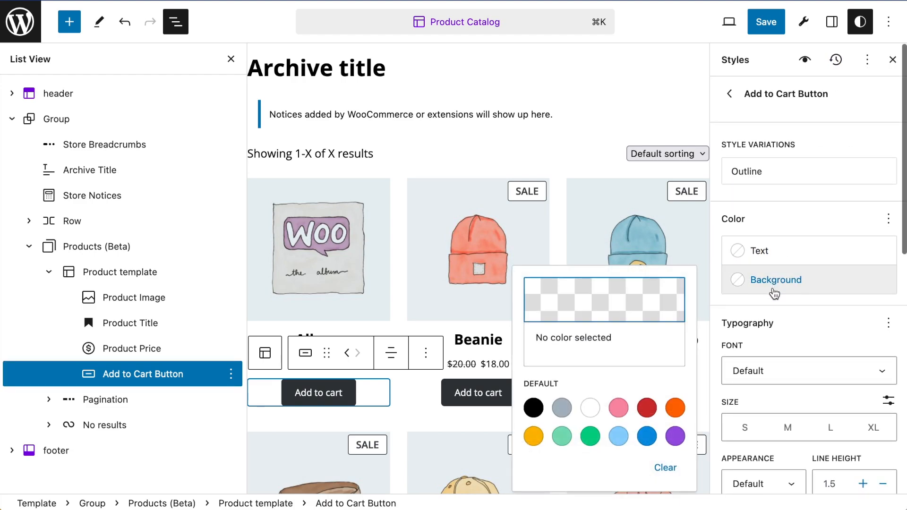
{"action": "left_click", "coordinate": [647, 437]}
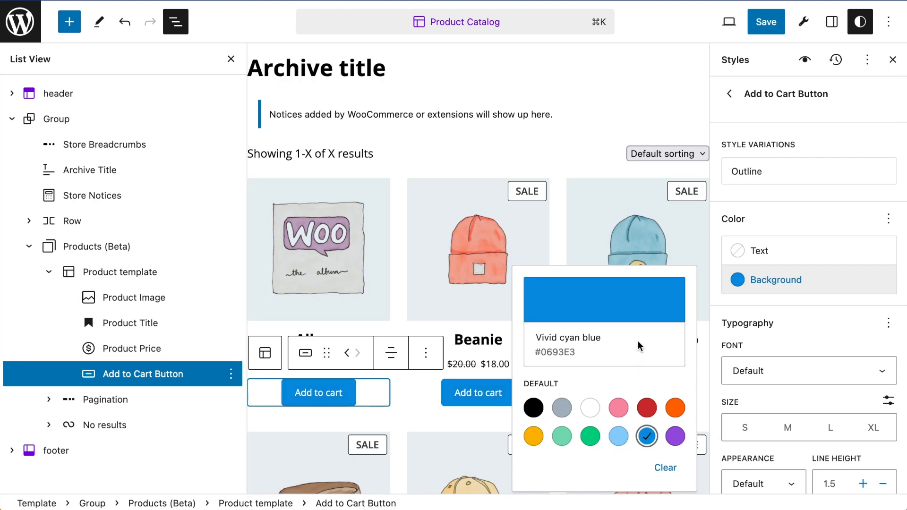
- Set the site-wide typography appearance of the Product Price block to Bold
{"action": "left_click", "coordinate": [145, 353]}
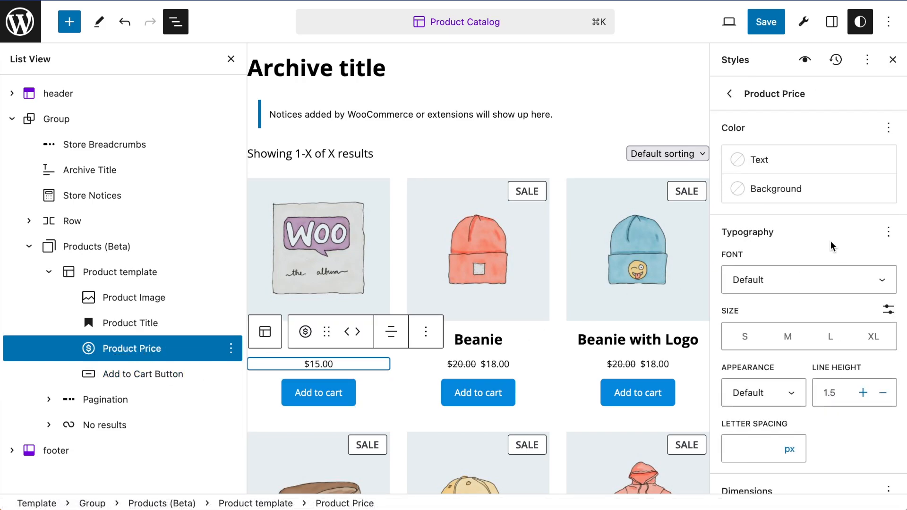
{"action": "scroll", "coordinate": [834, 265], "scroll_direction": "down", "scroll_amount": 5}
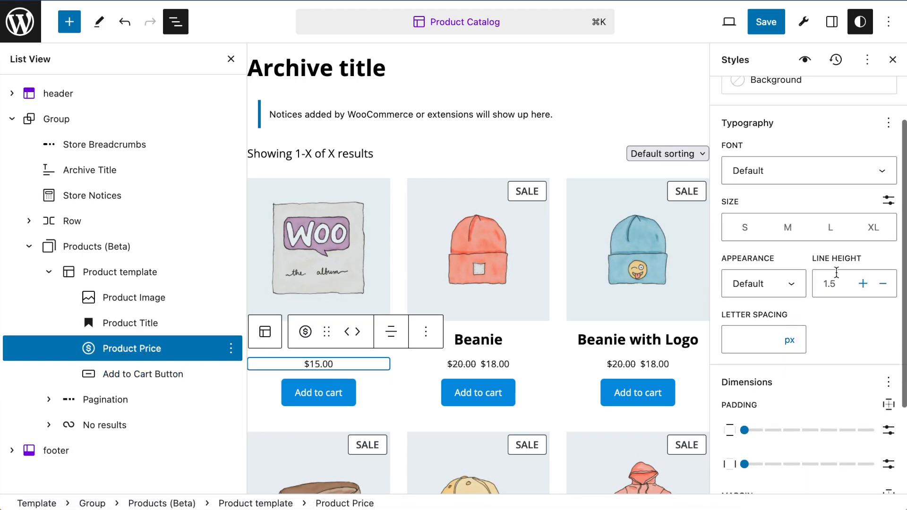
{"action": "left_click", "coordinate": [759, 274]}
{"action": "scroll", "coordinate": [759, 445], "scroll_direction": "down", "scroll_amount": 5}
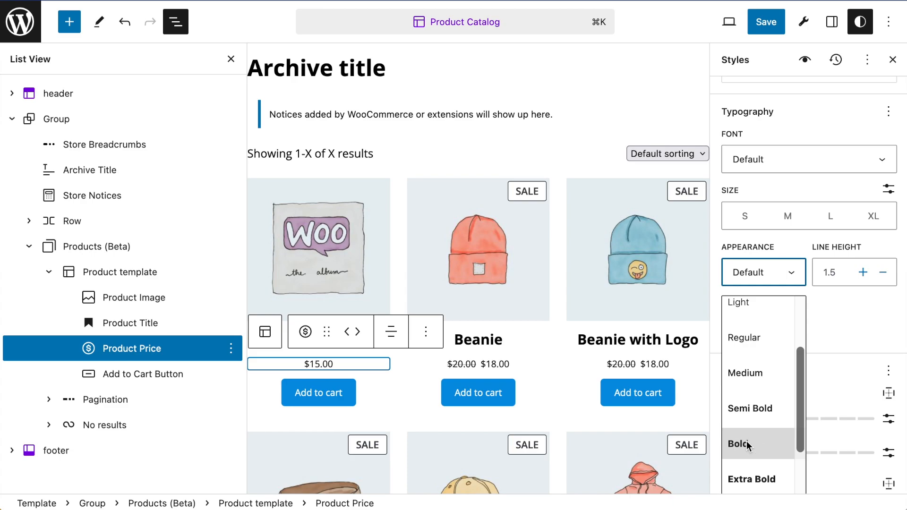
{"action": "left_click", "coordinate": [746, 444]}
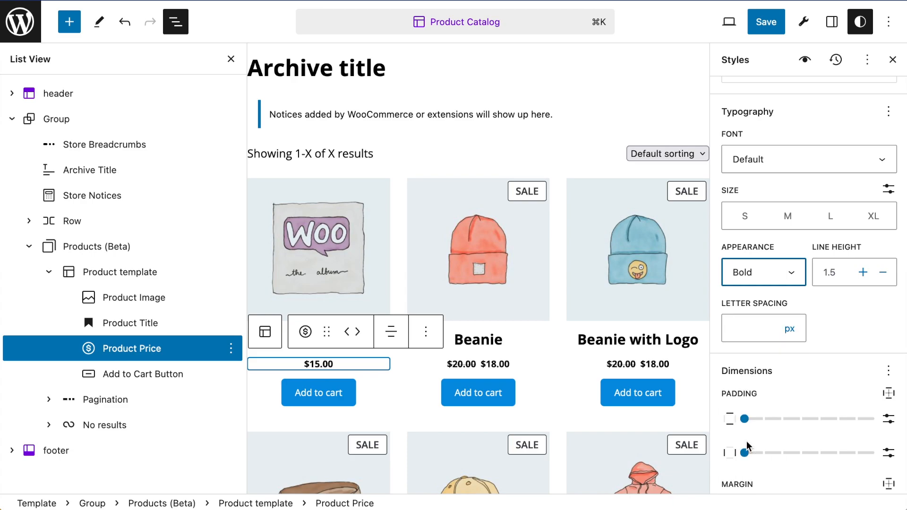
- Try the Regular appearance on the product titles' global style, set it to Light instead, and close the global styles
{"action": "left_click", "coordinate": [148, 324]}
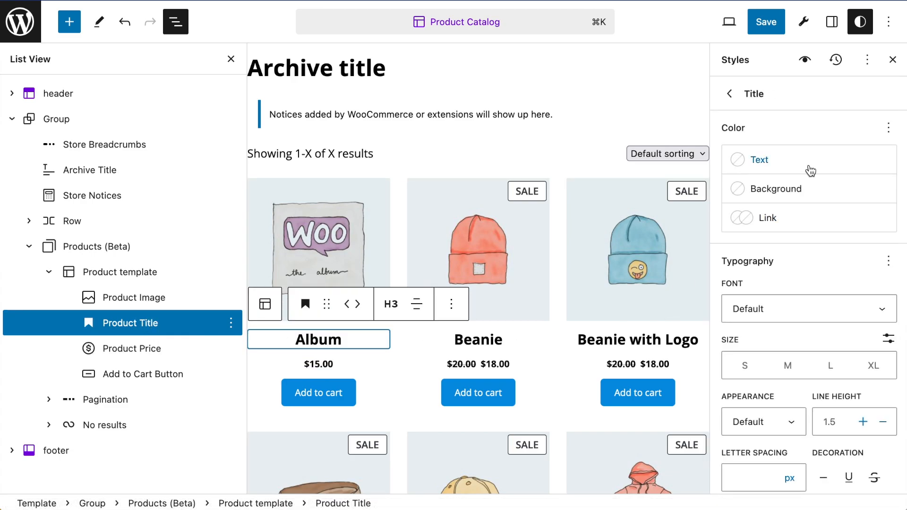
{"action": "left_click", "coordinate": [782, 316]}
{"action": "left_click", "coordinate": [785, 304]}
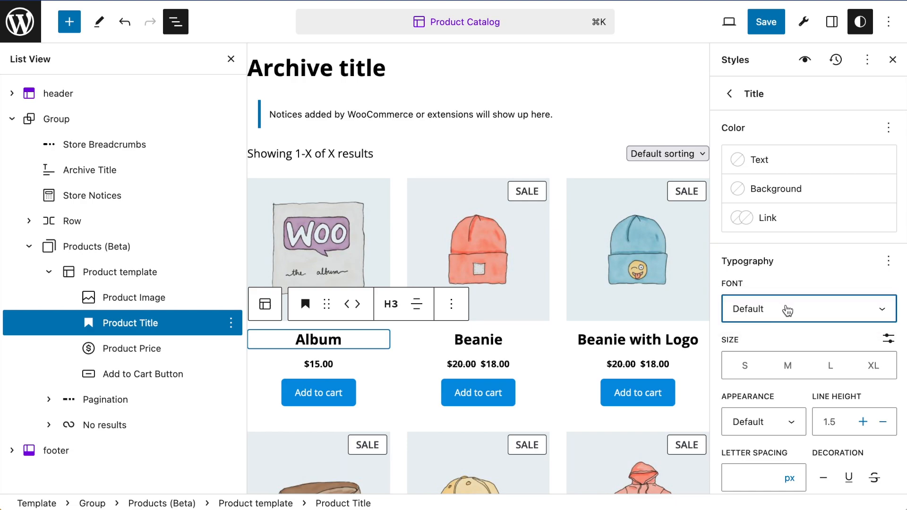
{"action": "scroll", "coordinate": [789, 345], "scroll_direction": "down", "scroll_amount": 3}
{"action": "left_click", "coordinate": [888, 192]}
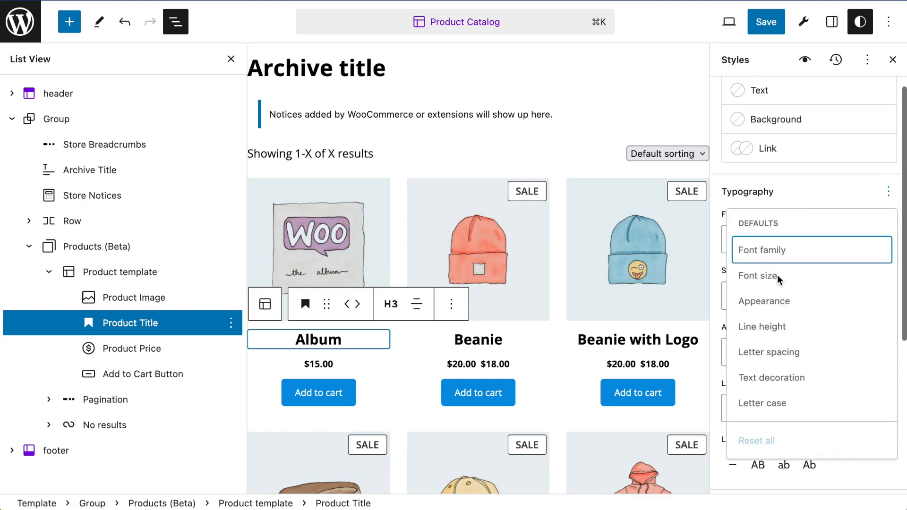
{"action": "left_click", "coordinate": [716, 290]}
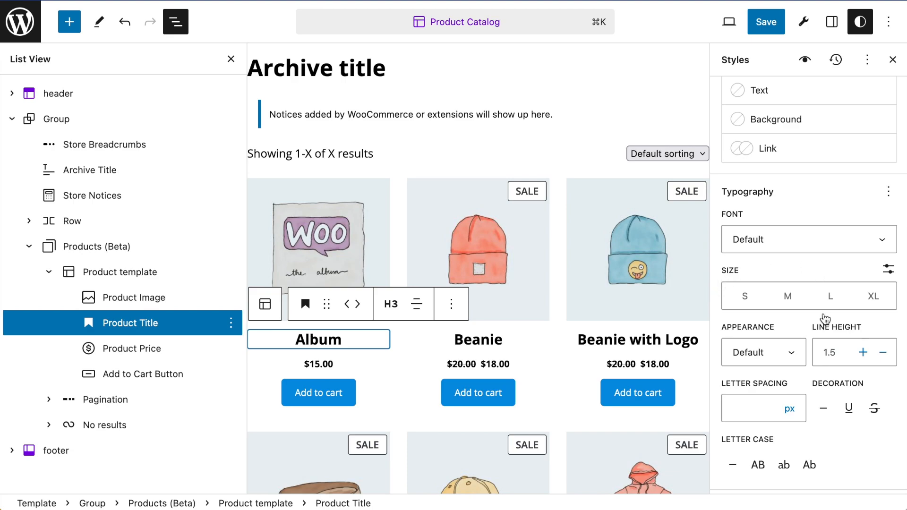
{"action": "scroll", "coordinate": [788, 371], "scroll_direction": "down", "scroll_amount": 2}
{"action": "left_click", "coordinate": [777, 312]}
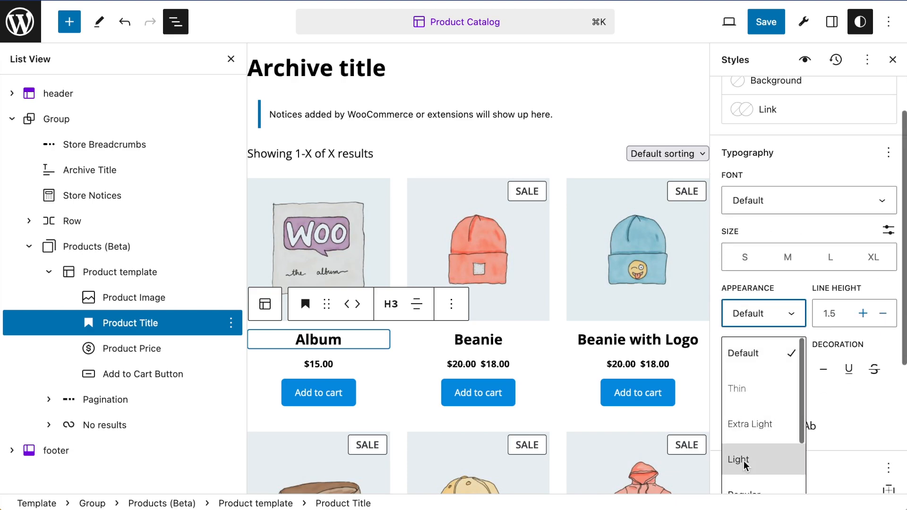
{"action": "scroll", "coordinate": [753, 454], "scroll_direction": "down", "scroll_amount": 2}
{"action": "left_click", "coordinate": [758, 399]}
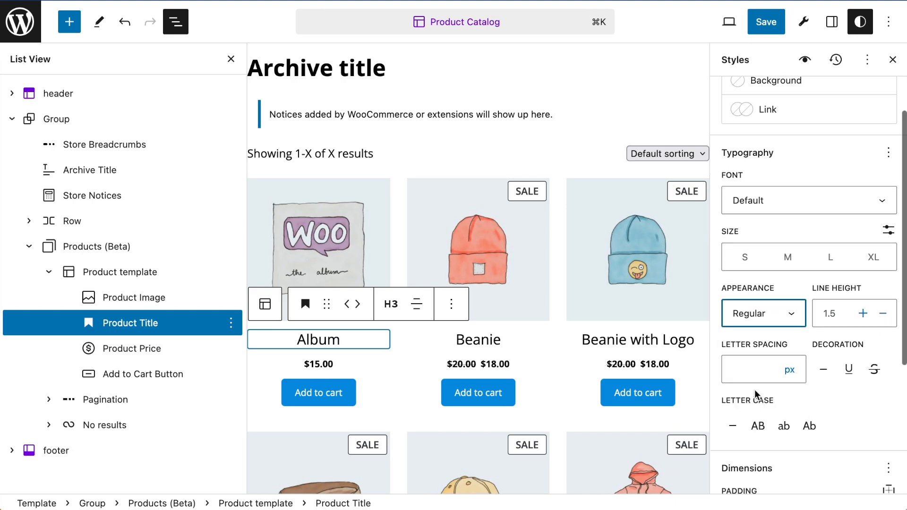
{"action": "left_click", "coordinate": [777, 316]}
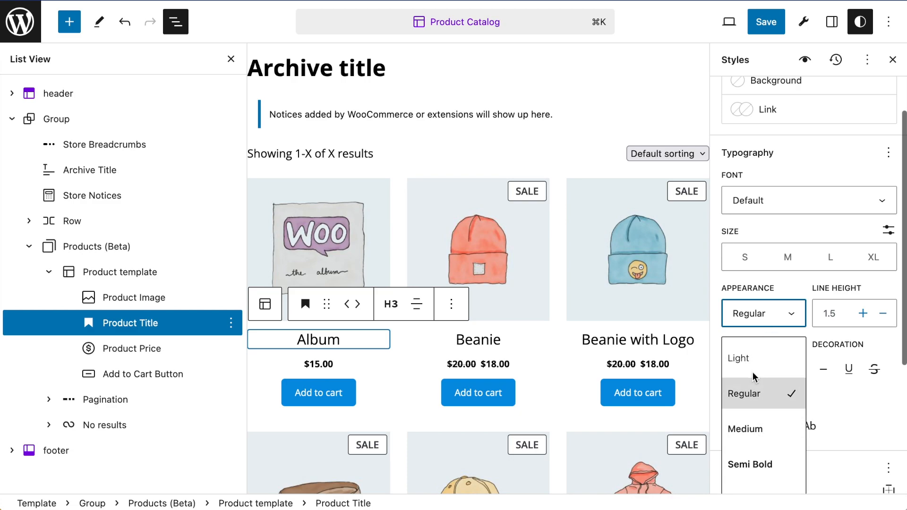
{"action": "left_click", "coordinate": [750, 359]}
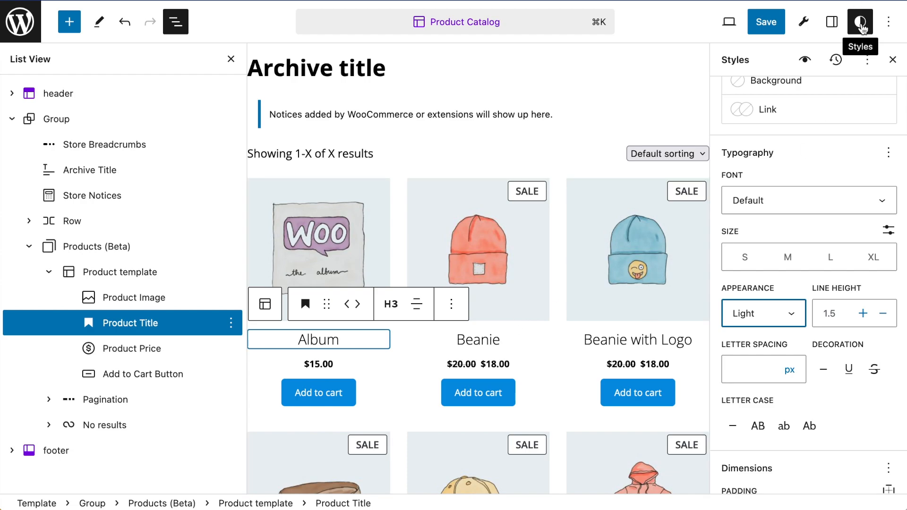
{"action": "left_click", "coordinate": [892, 59]}
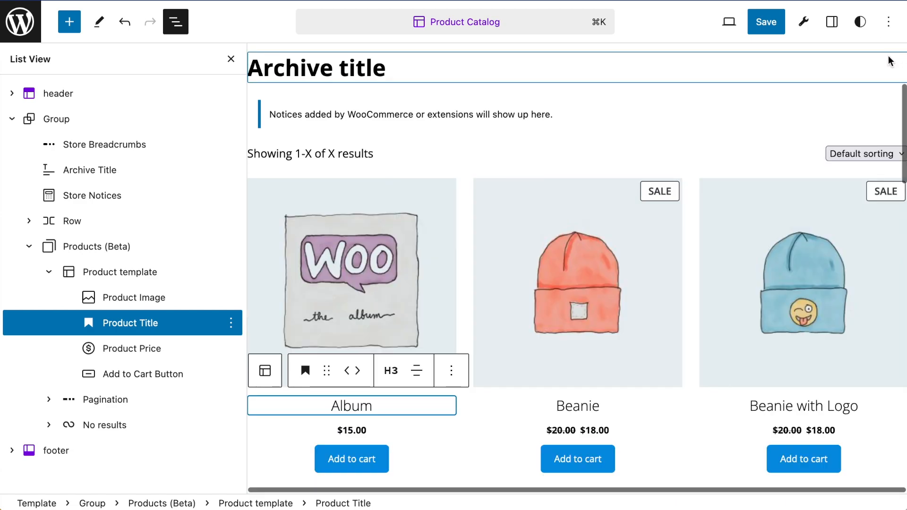